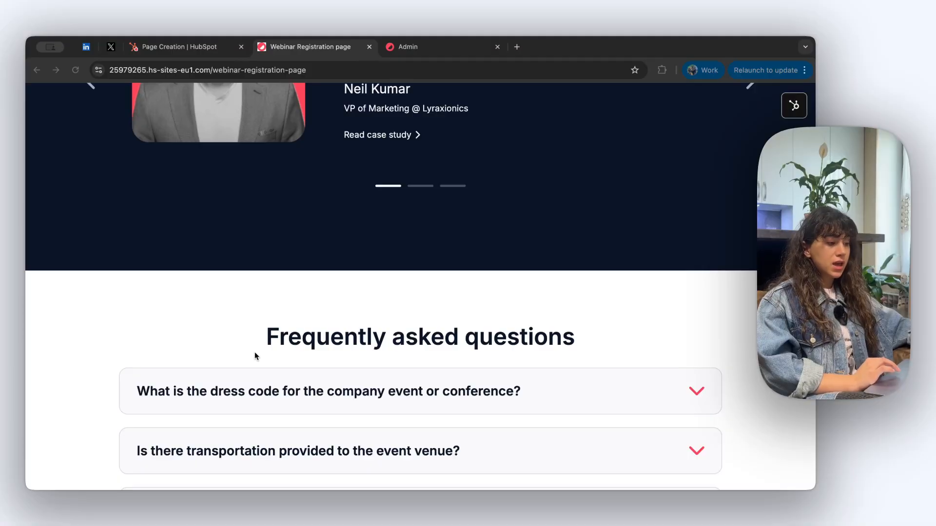
Scroll down through the website page template preview
{"action": "scroll", "coordinate": [255, 354], "scroll_direction": "down", "scroll_amount": 5}
{"action": "scroll", "coordinate": [256, 353], "scroll_direction": "down", "scroll_amount": 3}
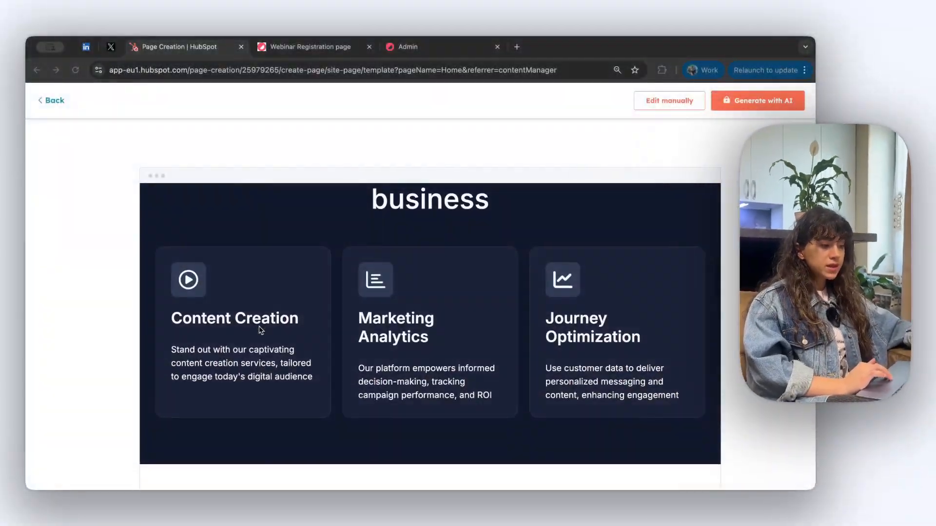
{"action": "scroll", "coordinate": [261, 330], "scroll_direction": "down", "scroll_amount": 3}
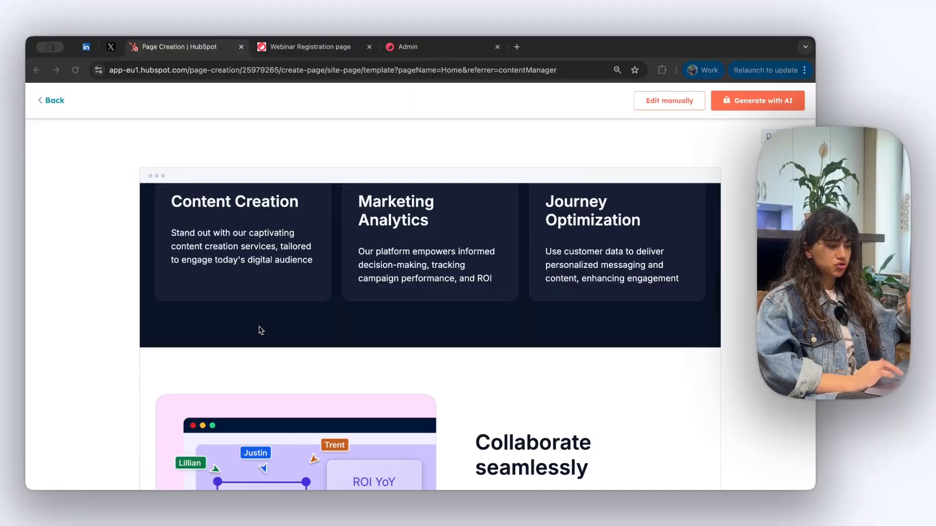
{"action": "scroll", "coordinate": [259, 331], "scroll_direction": "down", "scroll_amount": 5}
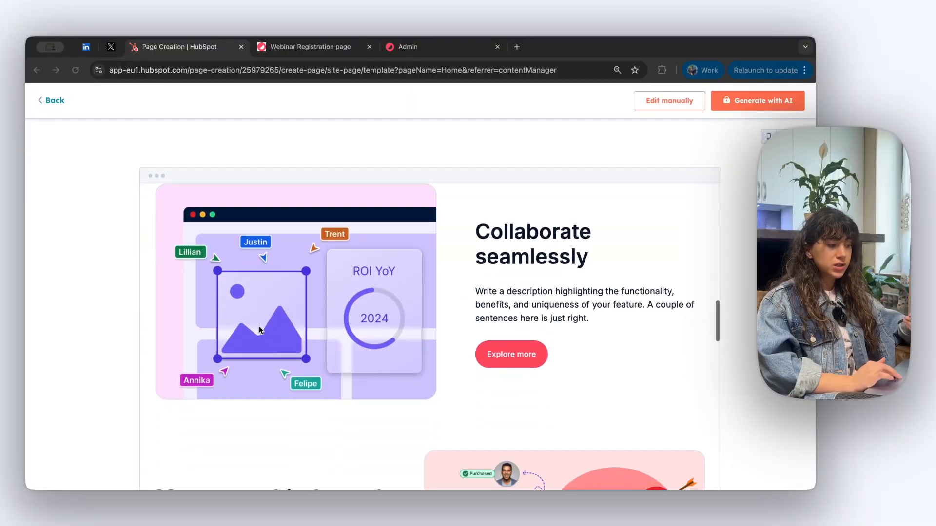
{"action": "scroll", "coordinate": [258, 326], "scroll_direction": "down", "scroll_amount": 4}
{"action": "scroll", "coordinate": [259, 330], "scroll_direction": "down", "scroll_amount": 5}
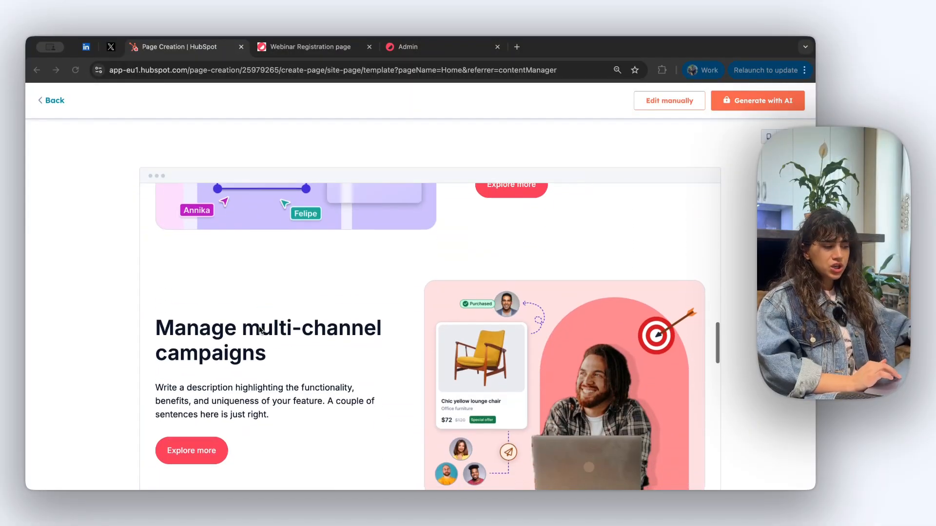
{"action": "scroll", "coordinate": [259, 330], "scroll_direction": "down", "scroll_amount": 2}
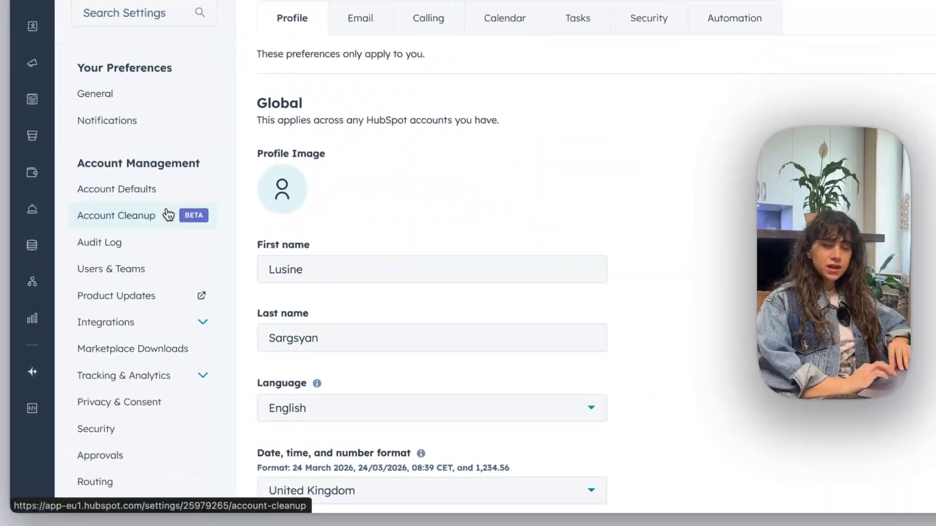
Open the Domains & URLs settings under Content in the settings sidebar
{"action": "scroll", "coordinate": [141, 288], "scroll_direction": "down", "scroll_amount": 10}
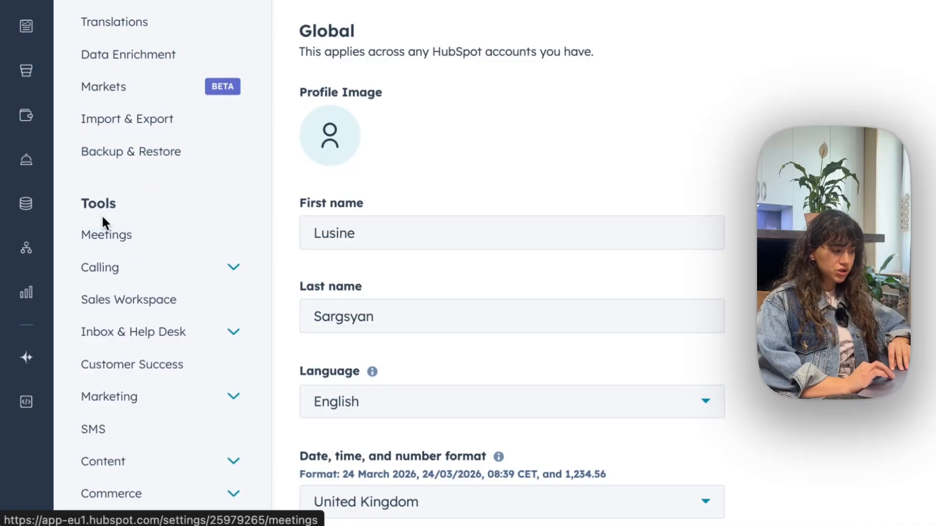
{"action": "left_click", "coordinate": [234, 464]}
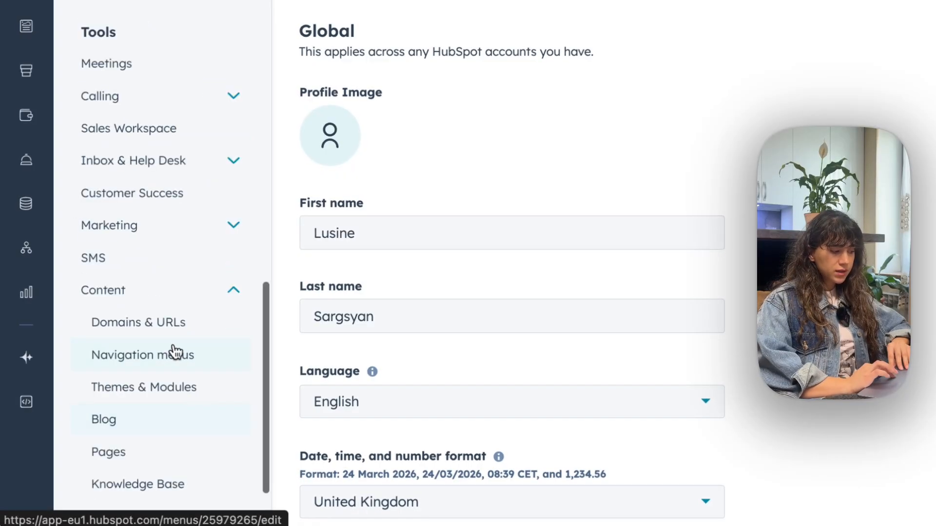
{"action": "left_click", "coordinate": [141, 330]}
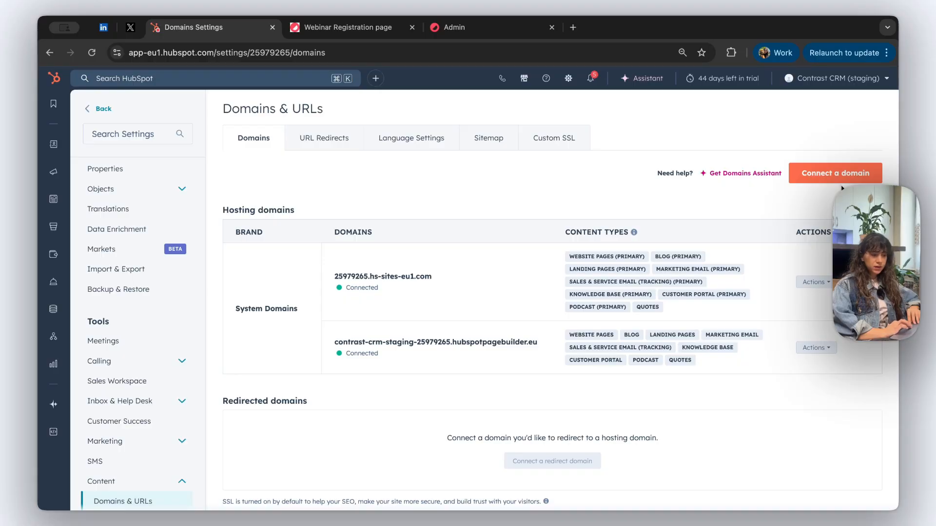
Start connecting a new Hosting domain and proceed into the connect wizard
{"action": "left_click", "coordinate": [841, 181]}
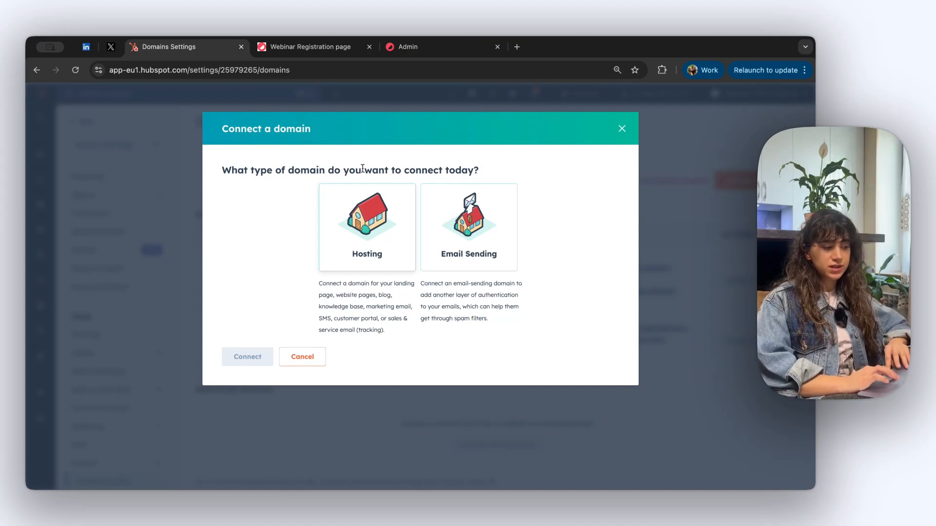
{"action": "left_click", "coordinate": [367, 224]}
{"action": "left_click", "coordinate": [248, 412]}
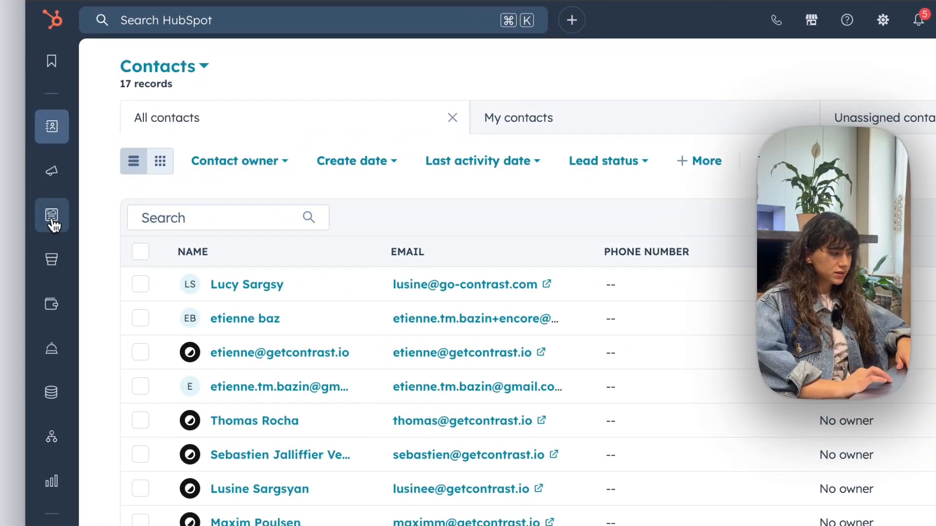
Go to Landing Pages from the Content menu in the left navigation
{"action": "mouse_move", "coordinate": [51, 215]}
{"action": "left_click", "coordinate": [138, 219]}
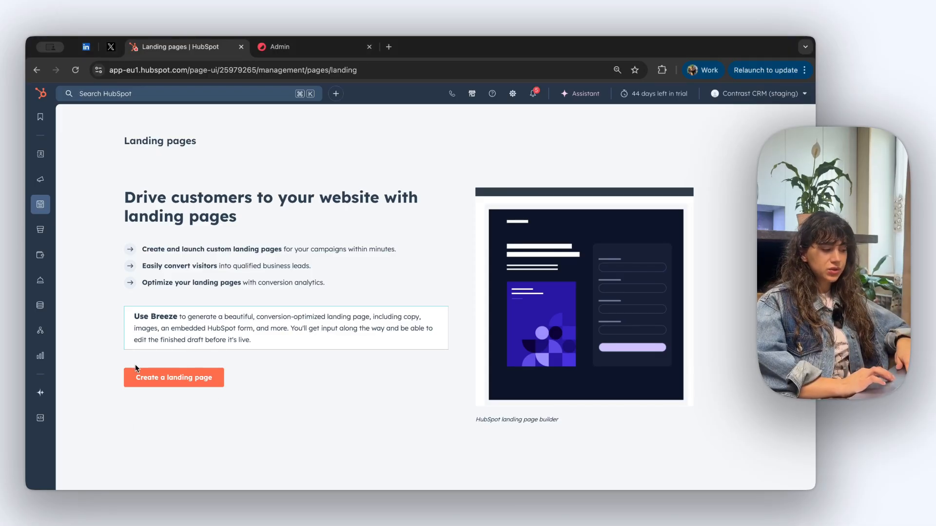
Start creating a new landing page and view the brand kit notice
{"action": "left_click", "coordinate": [177, 385]}
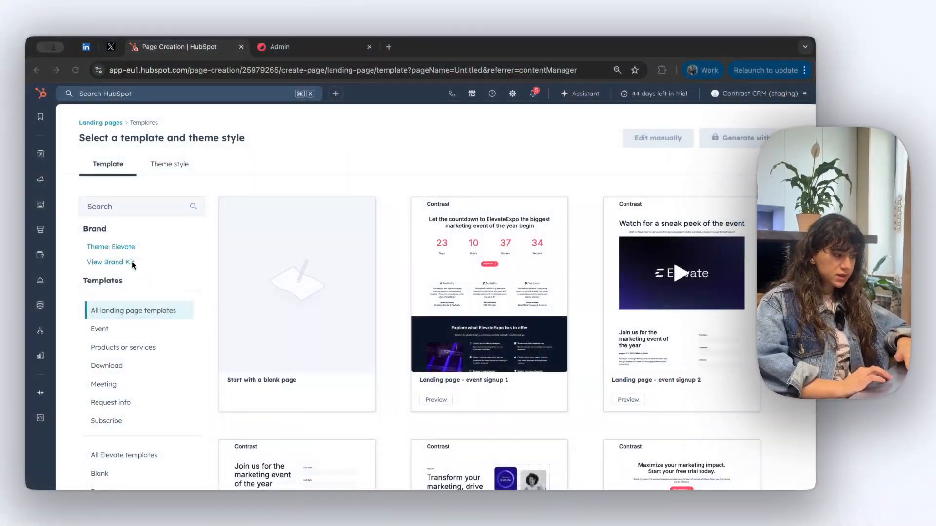
{"action": "left_click", "coordinate": [119, 263]}
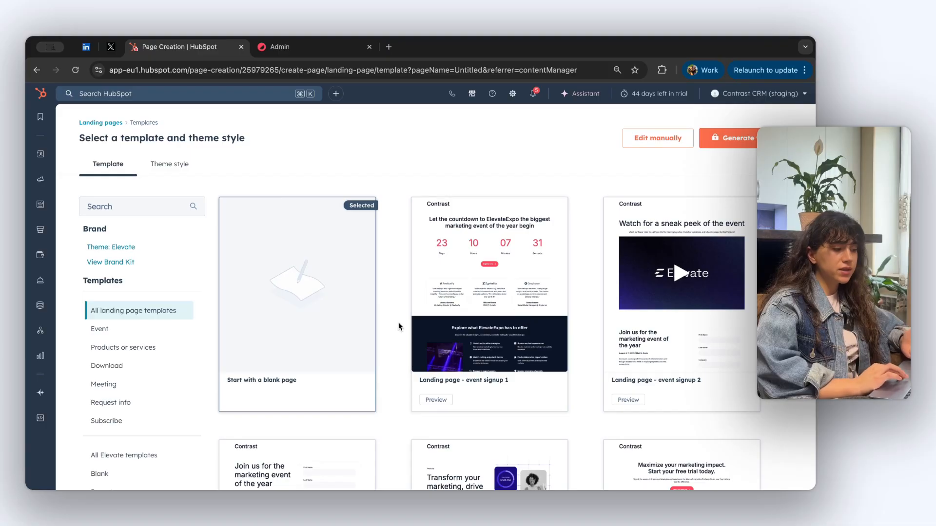
Find the 'Landing page - event signup 3' template card and preview it
{"action": "scroll", "coordinate": [398, 325], "scroll_direction": "down", "scroll_amount": 4}
{"action": "scroll", "coordinate": [453, 362], "scroll_direction": "down", "scroll_amount": 2}
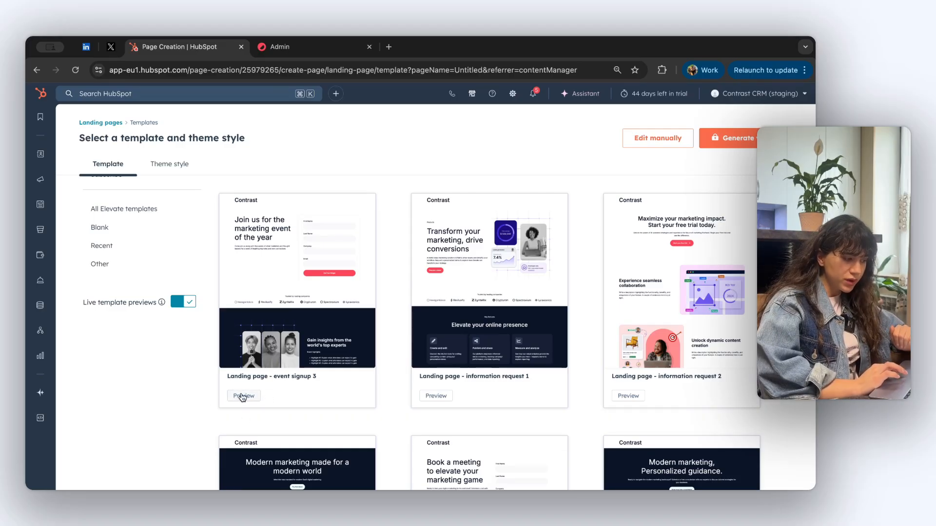
{"action": "left_click", "coordinate": [244, 396]}
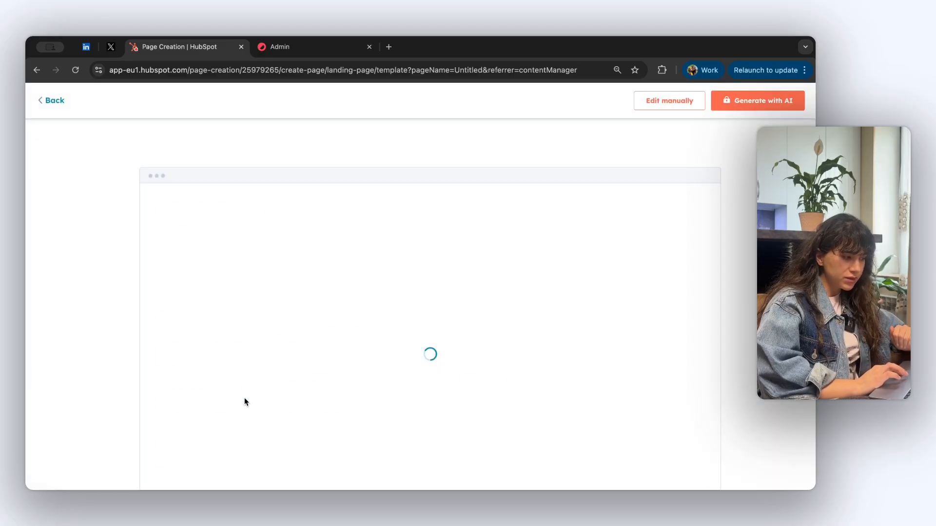
Scroll through the 'Landing page - event signup 3' template preview
{"action": "scroll", "coordinate": [348, 397], "scroll_direction": "down", "scroll_amount": 5}
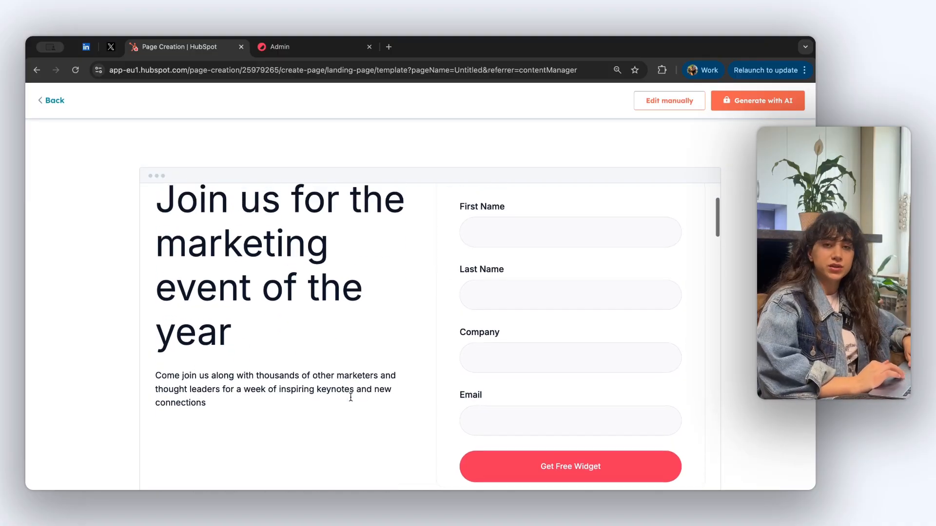
{"action": "scroll", "coordinate": [350, 396], "scroll_direction": "up", "scroll_amount": 2}
{"action": "scroll", "coordinate": [350, 396], "scroll_direction": "down", "scroll_amount": 5}
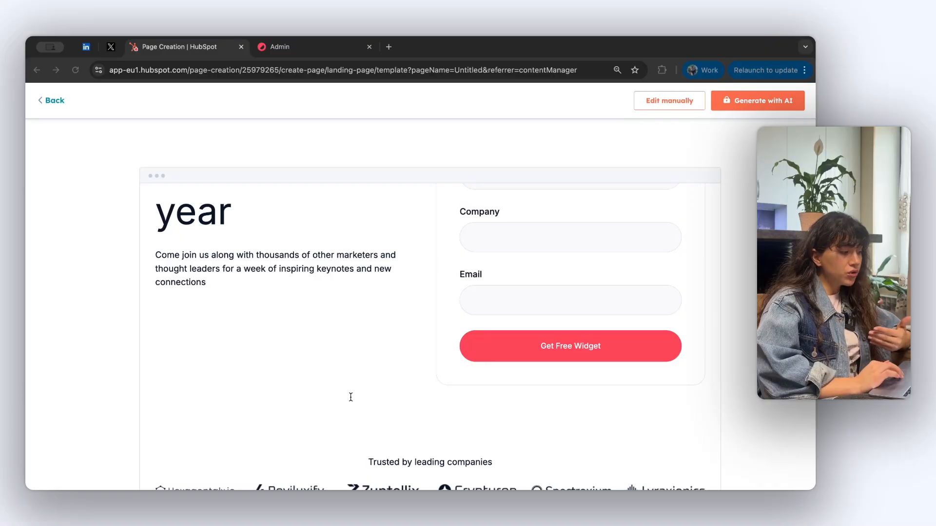
{"action": "scroll", "coordinate": [489, 380], "scroll_direction": "down", "scroll_amount": 8}
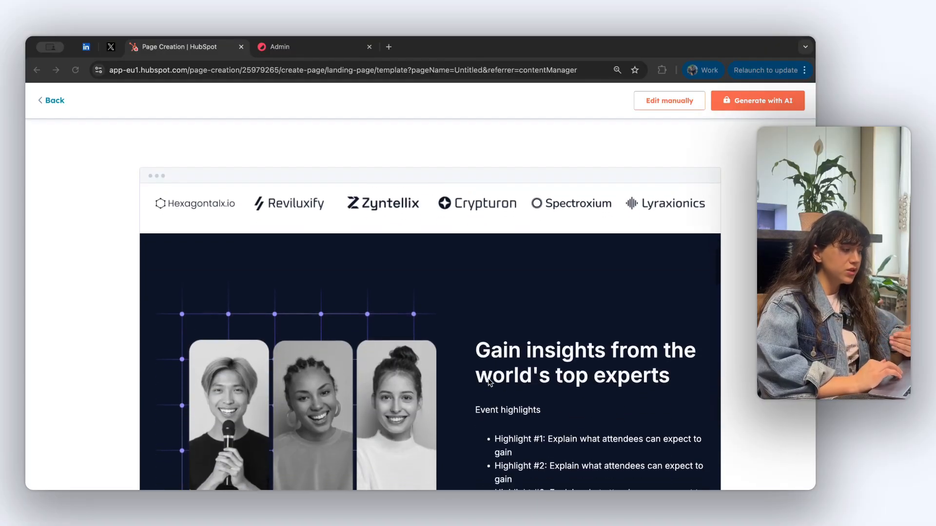
{"action": "scroll", "coordinate": [489, 382], "scroll_direction": "down", "scroll_amount": 8}
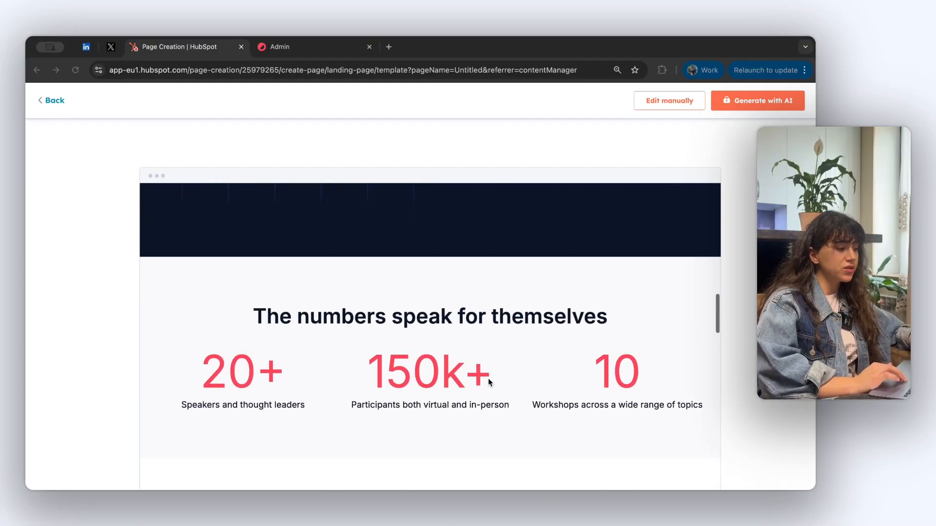
{"action": "scroll", "coordinate": [489, 382], "scroll_direction": "down", "scroll_amount": 10}
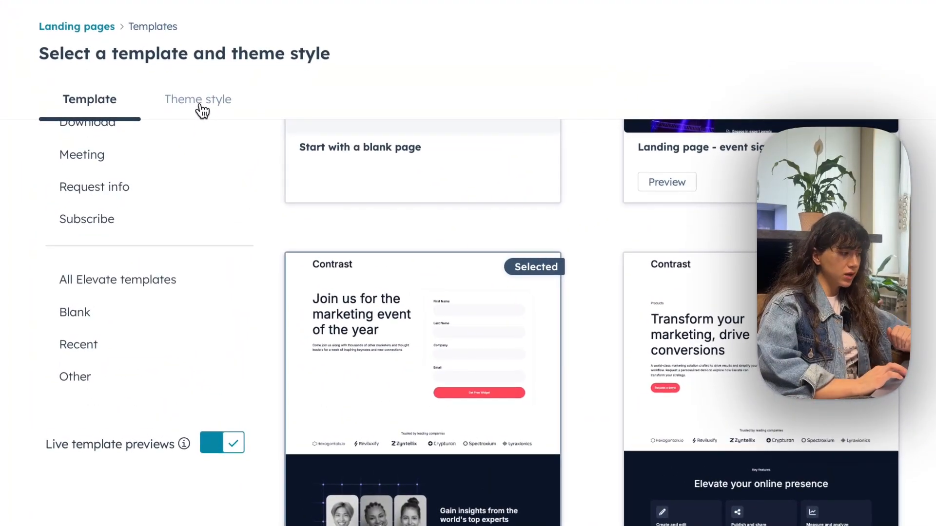
{"action": "left_click", "coordinate": [199, 105]}
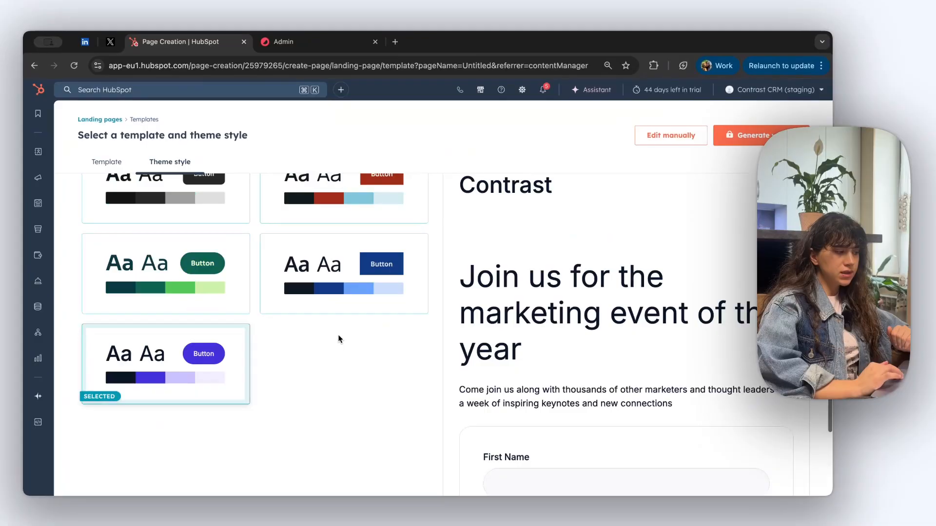
{"action": "scroll", "coordinate": [340, 338], "scroll_direction": "up", "scroll_amount": 3}
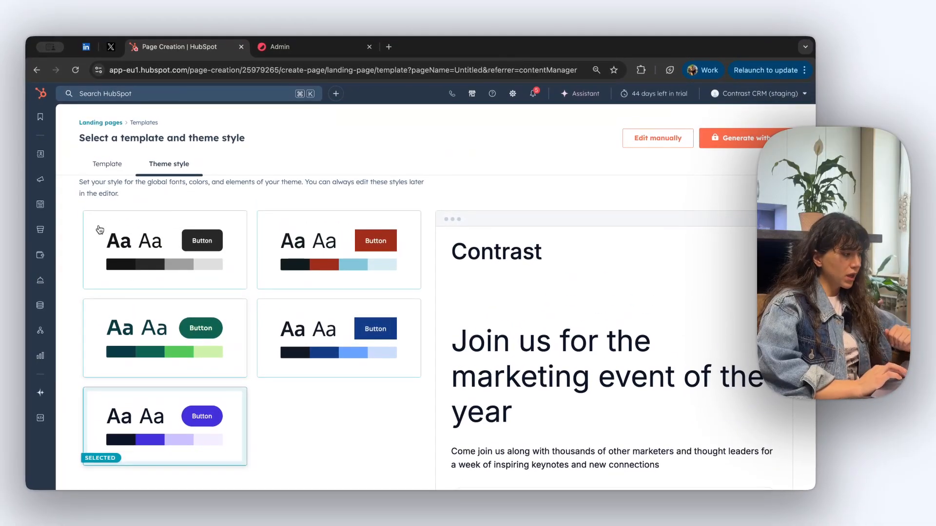
{"action": "left_click", "coordinate": [109, 169]}
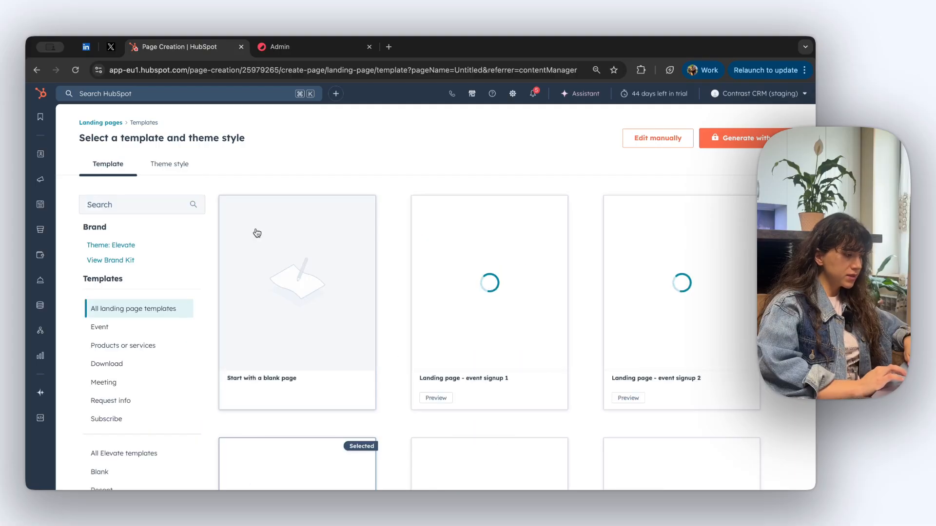
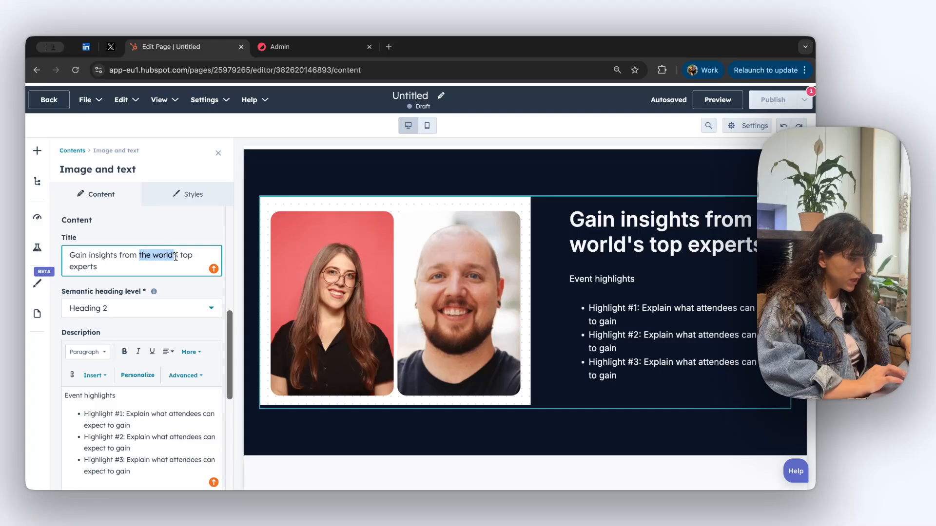
Shorten the section heading to 'Gain insights from top experts'
{"action": "type", "text": "t"}
{"action": "key", "text": "BackSpace"}
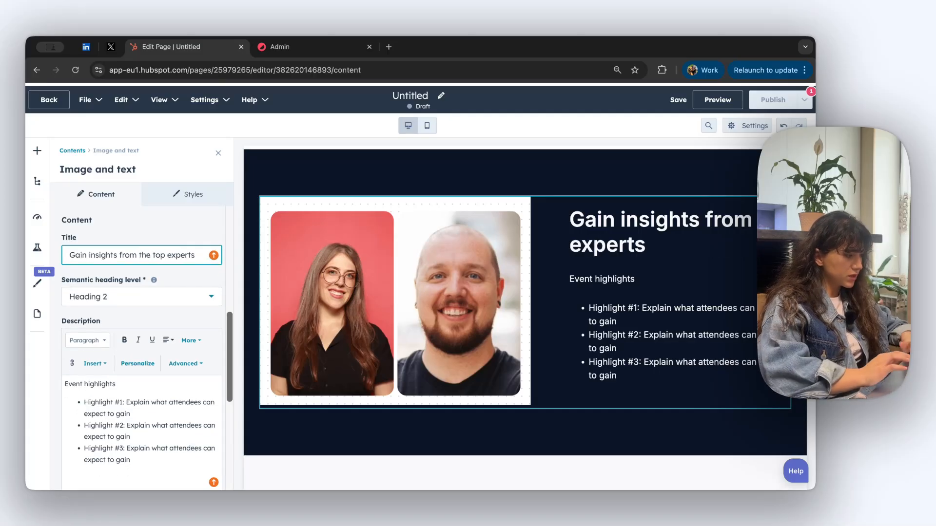
{"action": "scroll", "coordinate": [117, 343], "scroll_direction": "down", "scroll_amount": 3}
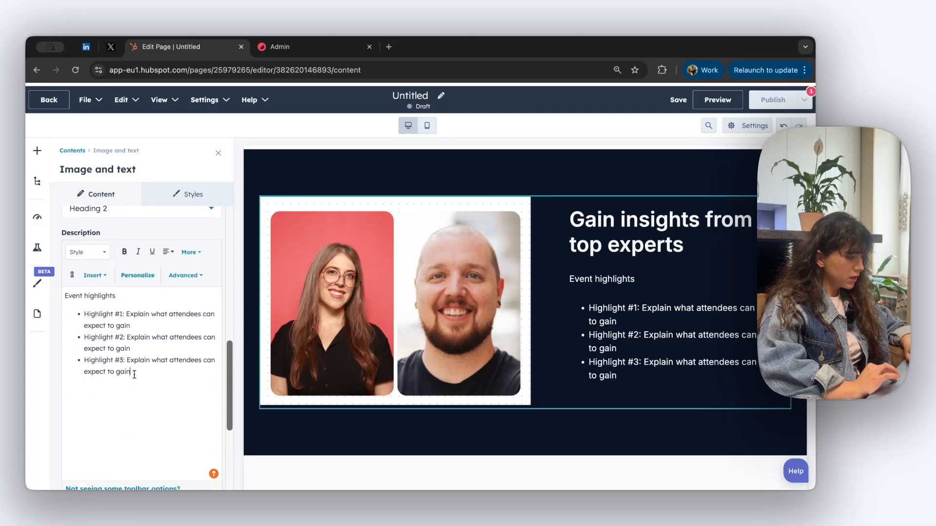
Replace the event highlights with the two speakers' names and roles, separated by a blank line
{"action": "left_click_drag", "start_coordinate": [129, 372], "coordinate": [39, 284]}
{"action": "key", "text": "BackSpace"}
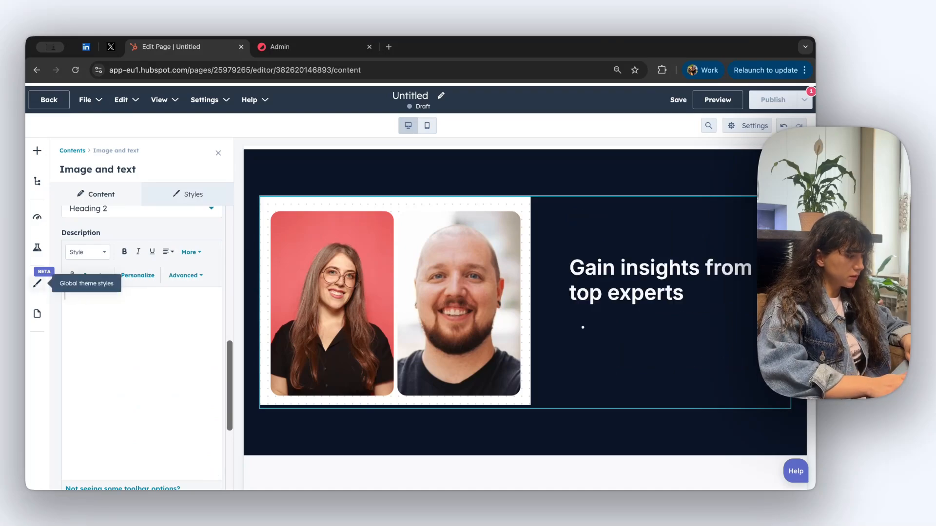
{"action": "left_click", "coordinate": [138, 307]}
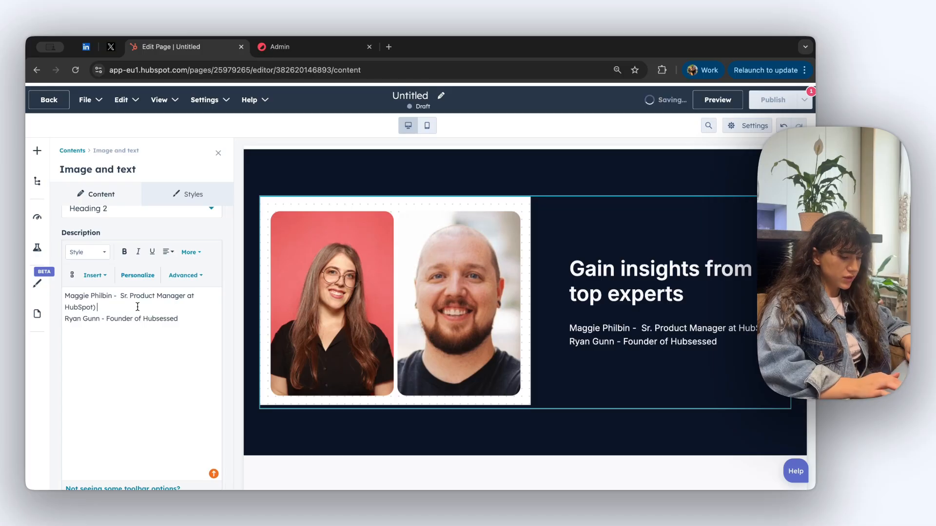
{"action": "key", "text": "Return"}
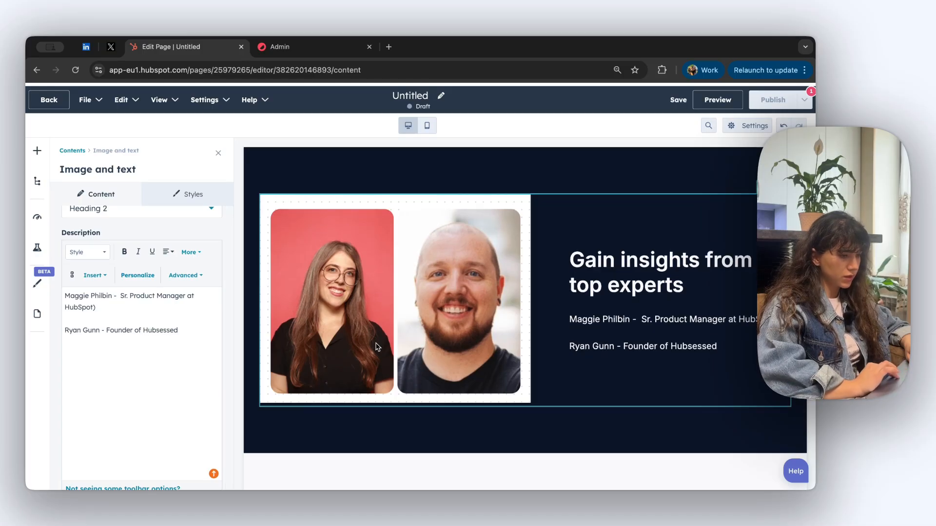
{"action": "scroll", "coordinate": [378, 346], "scroll_direction": "down", "scroll_amount": 6}
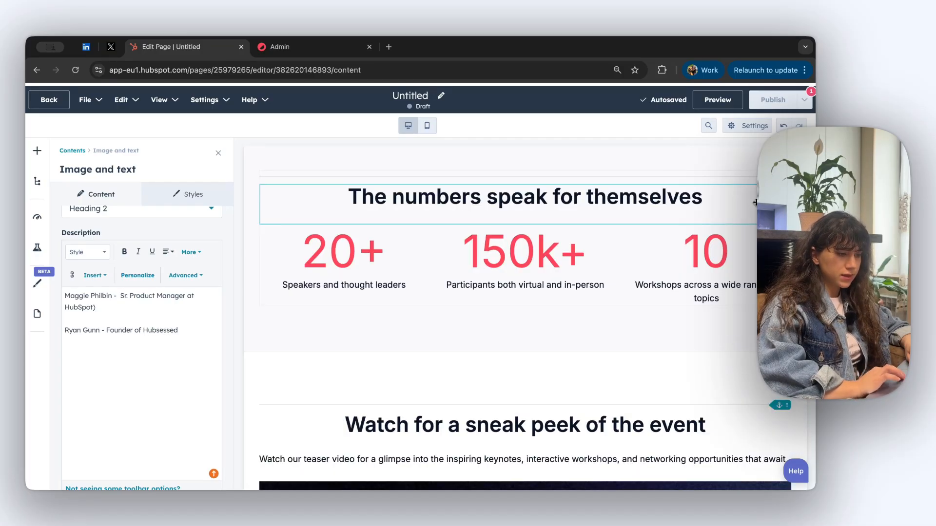
Delete the stats module showing 20+, 150k+ and 10, plus its leftover empty section
{"action": "left_click", "coordinate": [219, 153]}
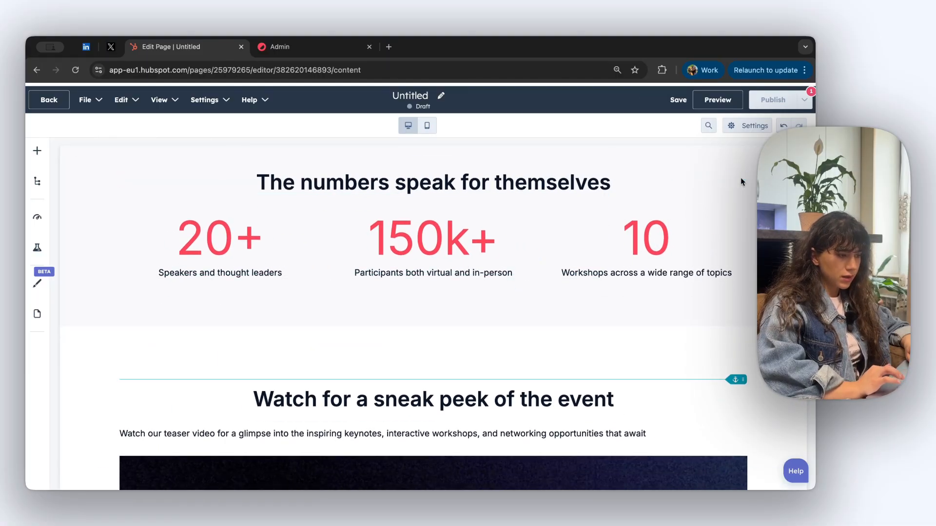
{"action": "scroll", "coordinate": [740, 180], "scroll_direction": "down", "scroll_amount": 1}
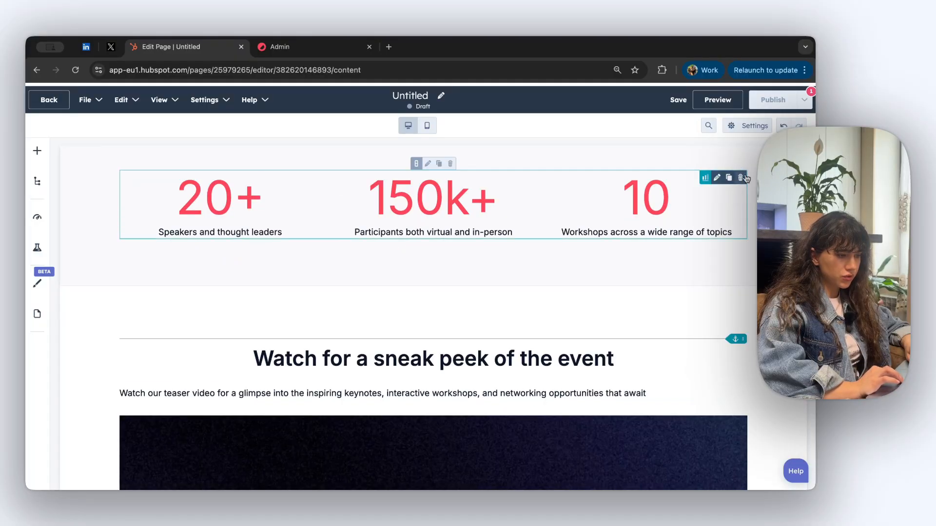
{"action": "left_click", "coordinate": [742, 178]}
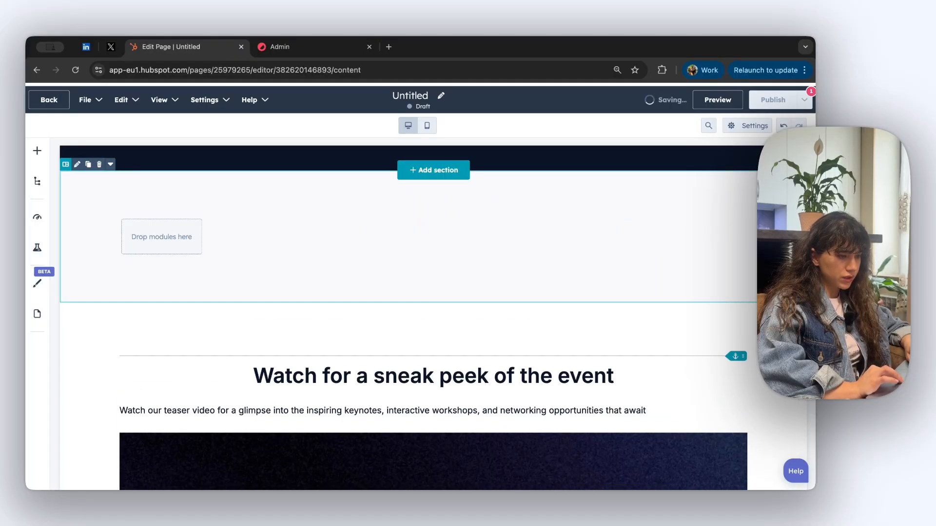
{"action": "left_click", "coordinate": [788, 178]}
Open the teaser video module for editing
{"action": "scroll", "coordinate": [387, 323], "scroll_direction": "down", "scroll_amount": 1}
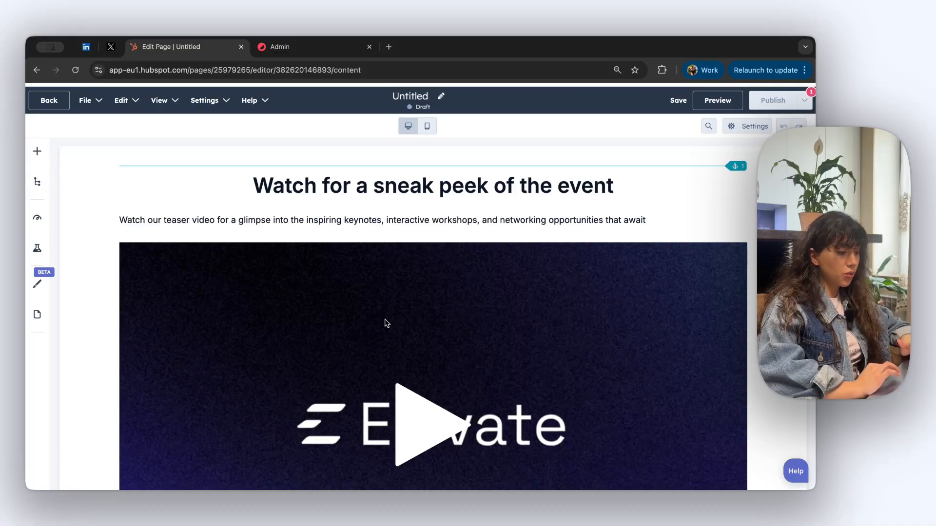
{"action": "scroll", "coordinate": [387, 323], "scroll_direction": "down", "scroll_amount": 2}
{"action": "left_click", "coordinate": [341, 312]}
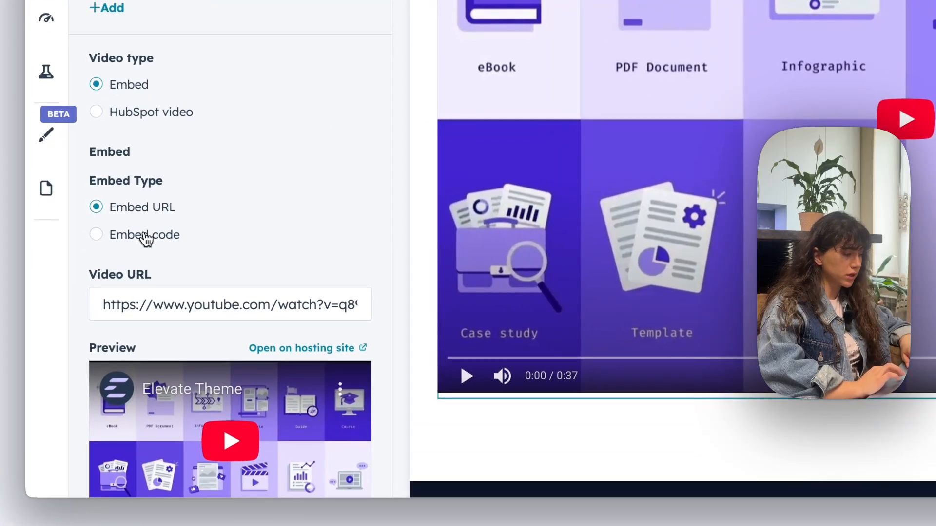
Swap the teaser video for the Marketing Events webinar video via pasted embed code
{"action": "left_click", "coordinate": [145, 238]}
{"action": "left_click", "coordinate": [167, 342]}
{"action": "key", "text": "ctrl+v"}
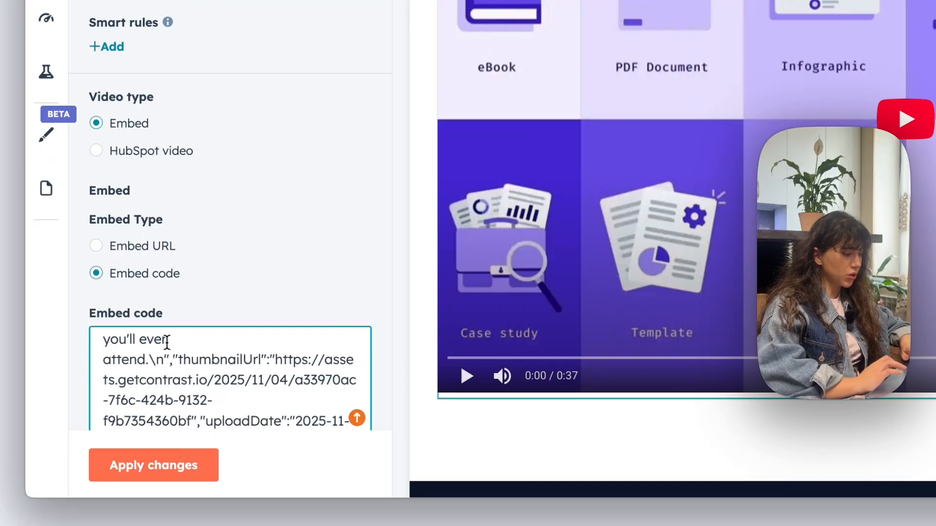
{"action": "scroll", "coordinate": [167, 342], "scroll_direction": "down", "scroll_amount": 5}
{"action": "left_click", "coordinate": [167, 480]}
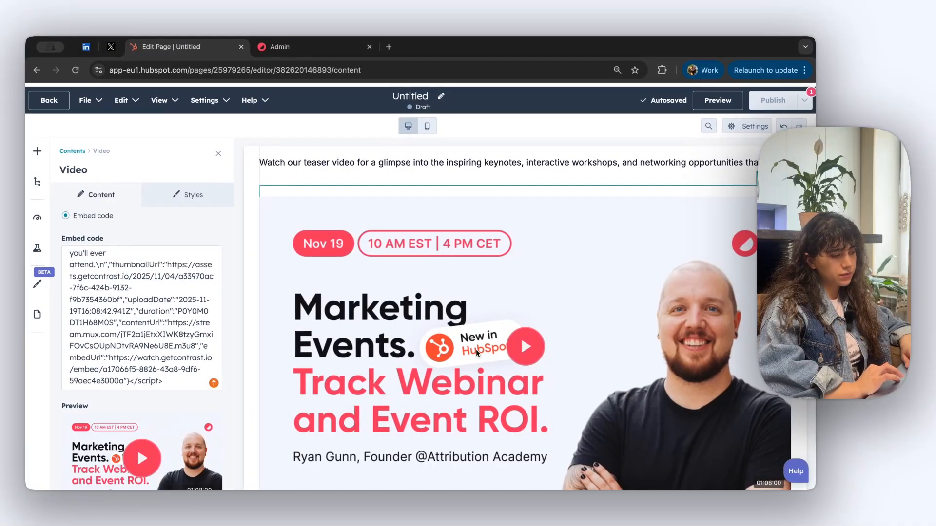
{"action": "scroll", "coordinate": [477, 350], "scroll_direction": "up", "scroll_amount": 1}
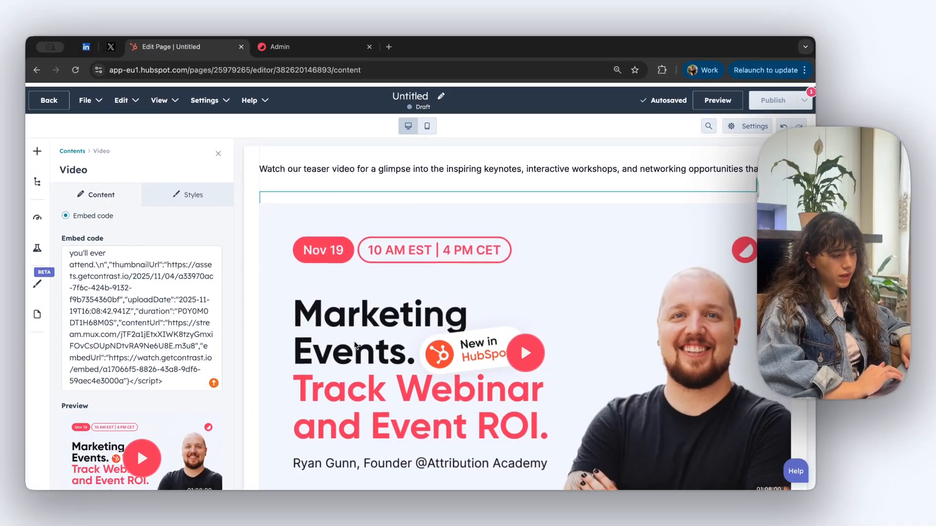
{"action": "left_click", "coordinate": [218, 155]}
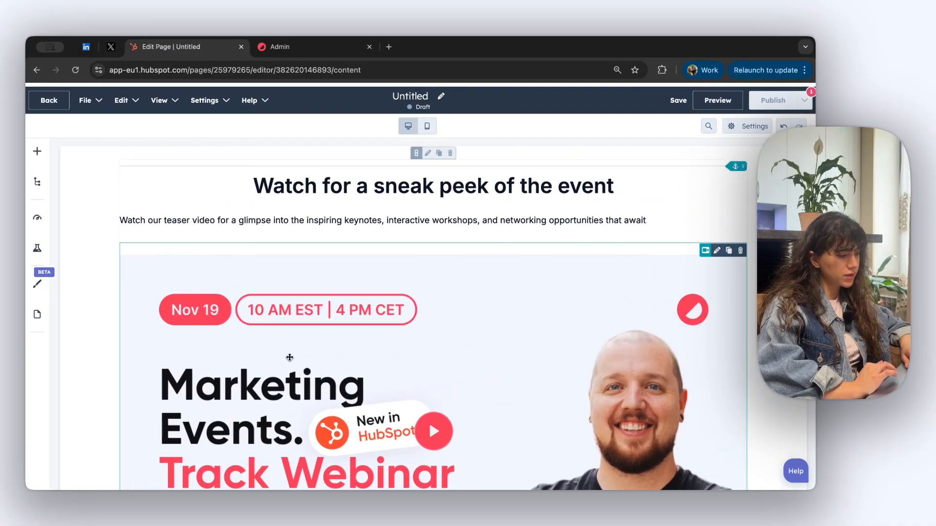
{"action": "scroll", "coordinate": [455, 312], "scroll_direction": "down", "scroll_amount": 10}
{"action": "scroll", "coordinate": [455, 311], "scroll_direction": "down", "scroll_amount": 6}
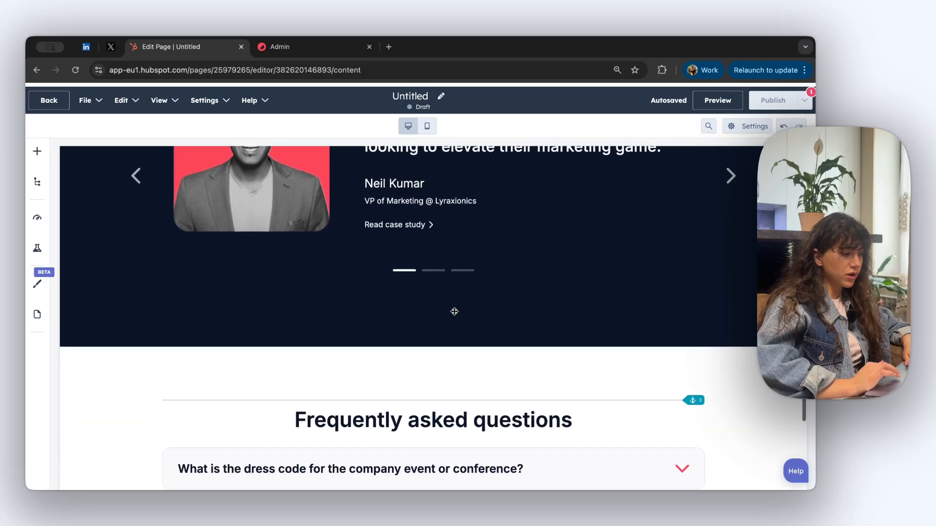
{"action": "scroll", "coordinate": [356, 307], "scroll_direction": "down", "scroll_amount": 6}
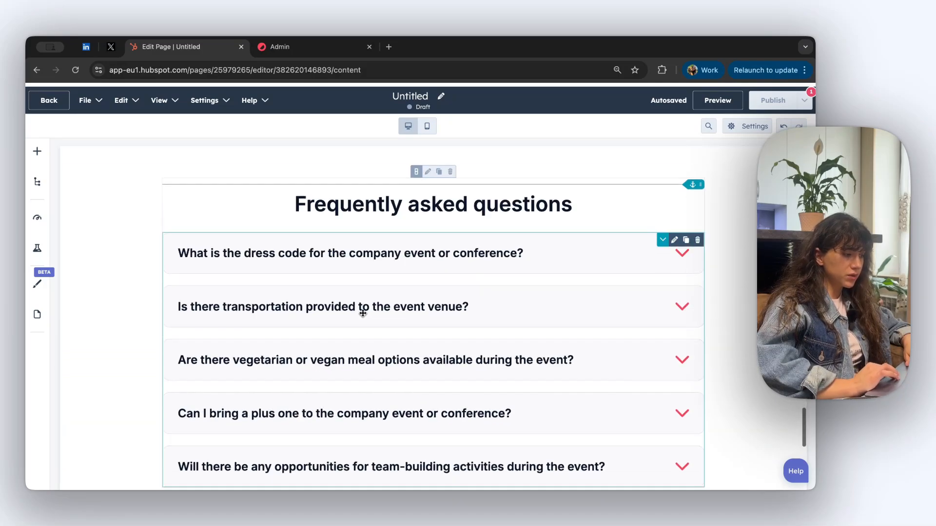
{"action": "scroll", "coordinate": [362, 312], "scroll_direction": "down", "scroll_amount": 1}
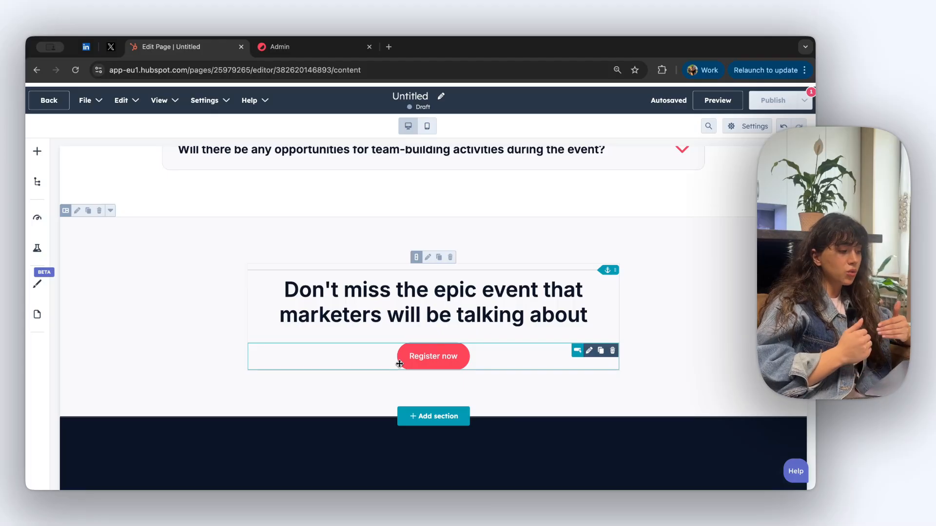
{"action": "scroll", "coordinate": [399, 364], "scroll_direction": "down", "scroll_amount": 1}
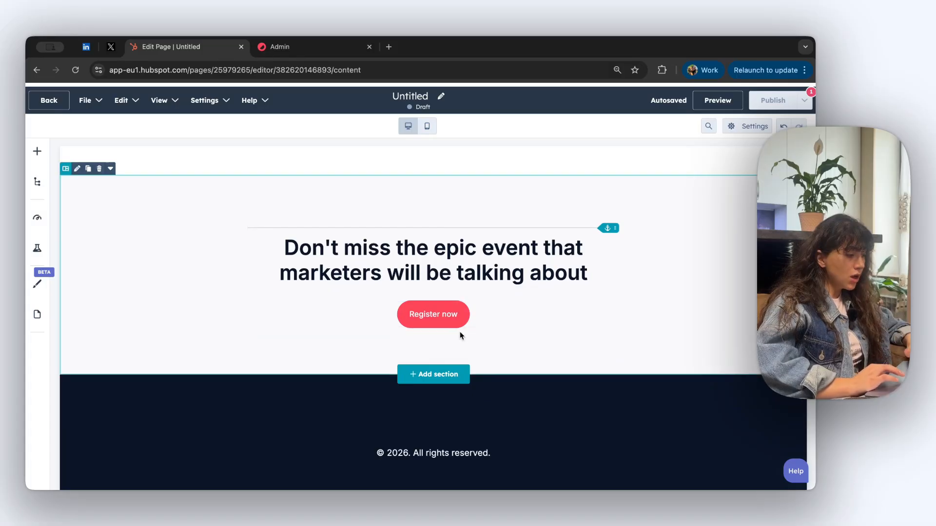
{"action": "key", "text": "super+Tab"}
{"action": "scroll", "coordinate": [580, 253], "scroll_direction": "up", "scroll_amount": 10}
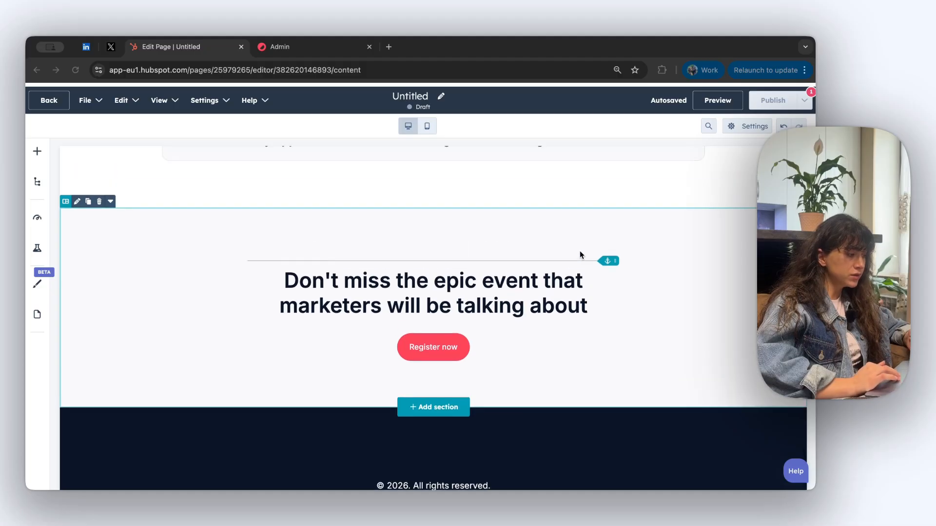
{"action": "scroll", "coordinate": [580, 251], "scroll_direction": "up", "scroll_amount": 10}
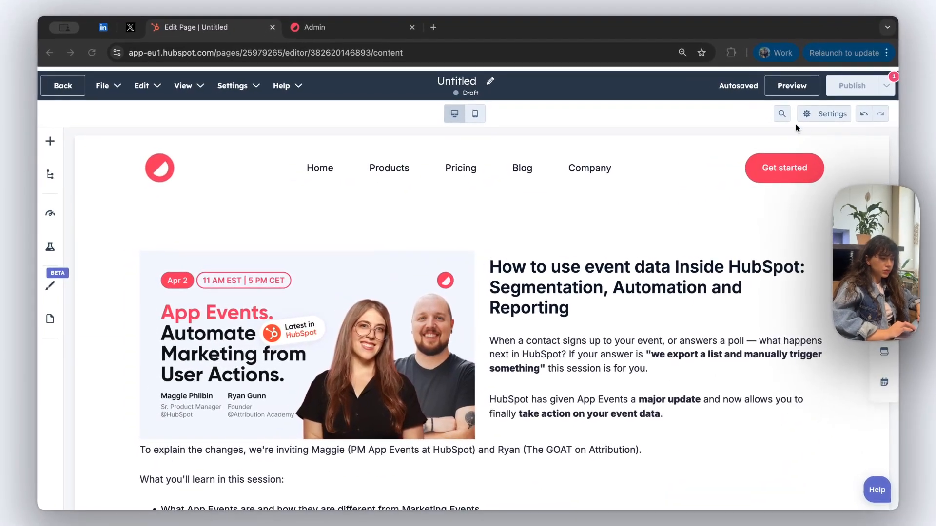
Set the internal page name to 'Webinar registration form' in page settings
{"action": "left_click", "coordinate": [833, 114]}
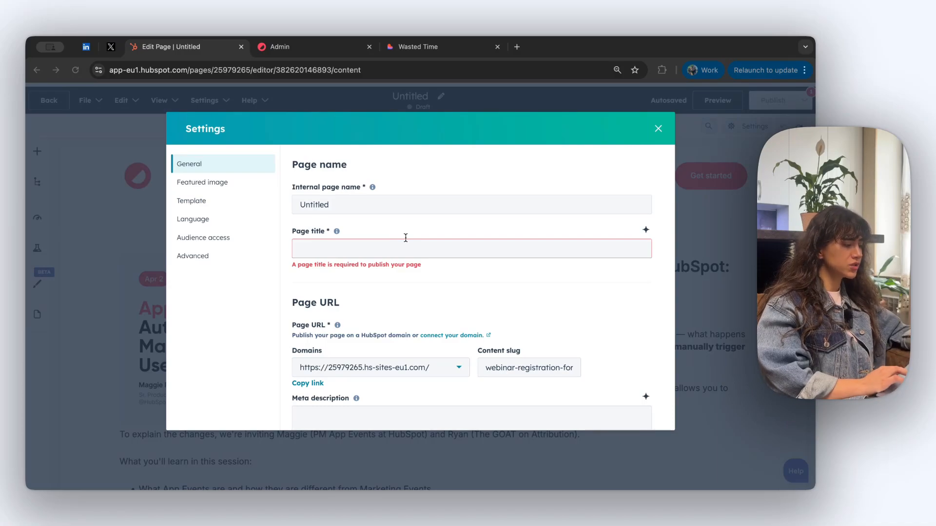
{"action": "double_click", "coordinate": [489, 204]}
{"action": "type", "text": "Web"}
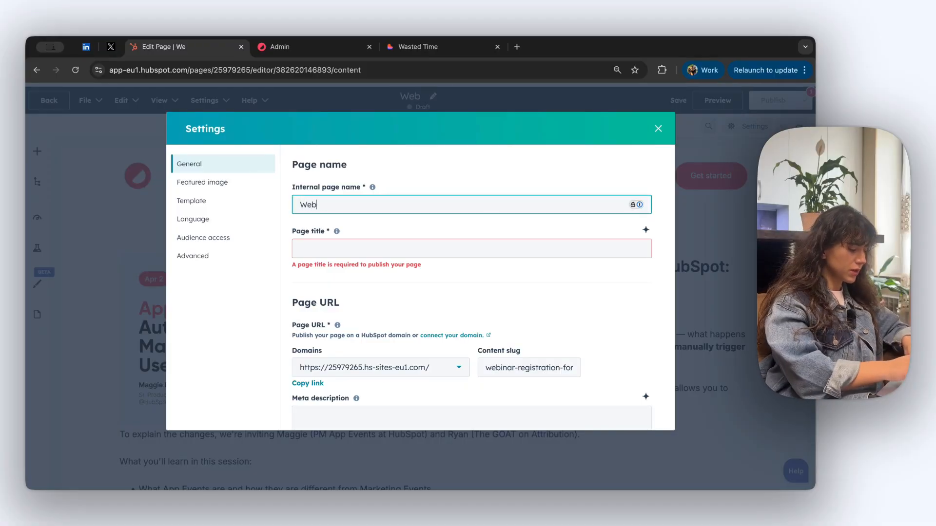
{"action": "type", "text": "inar registration form"}
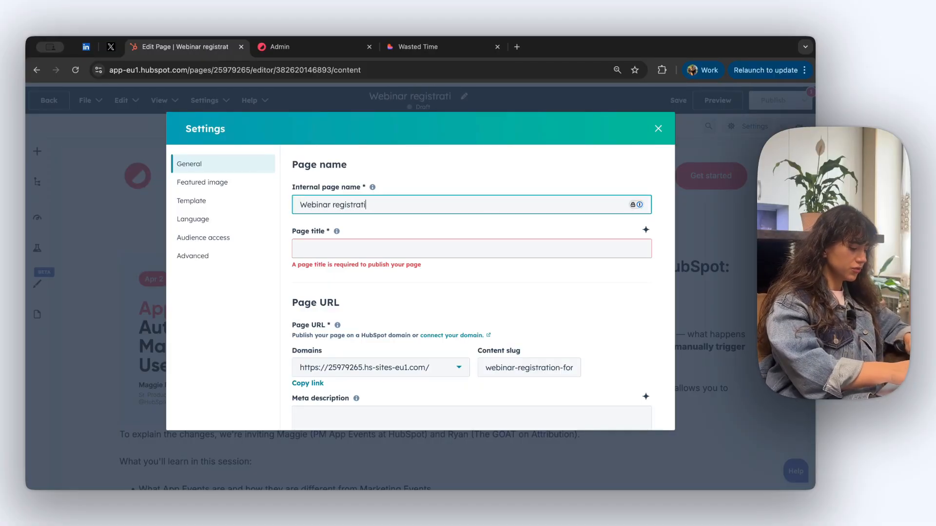
{"action": "left_click", "coordinate": [401, 237]}
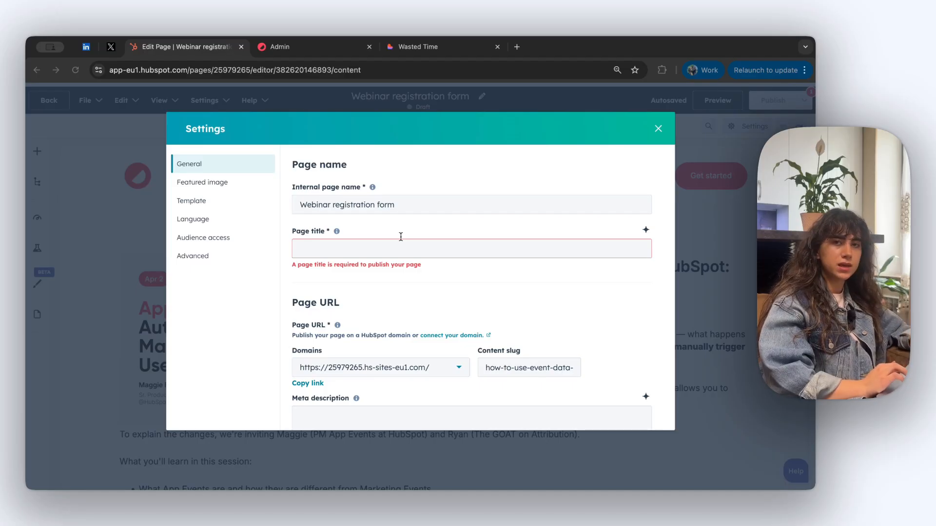
Paste 'How to use event data Inside HubSpot' as the page title
{"action": "left_click", "coordinate": [497, 249]}
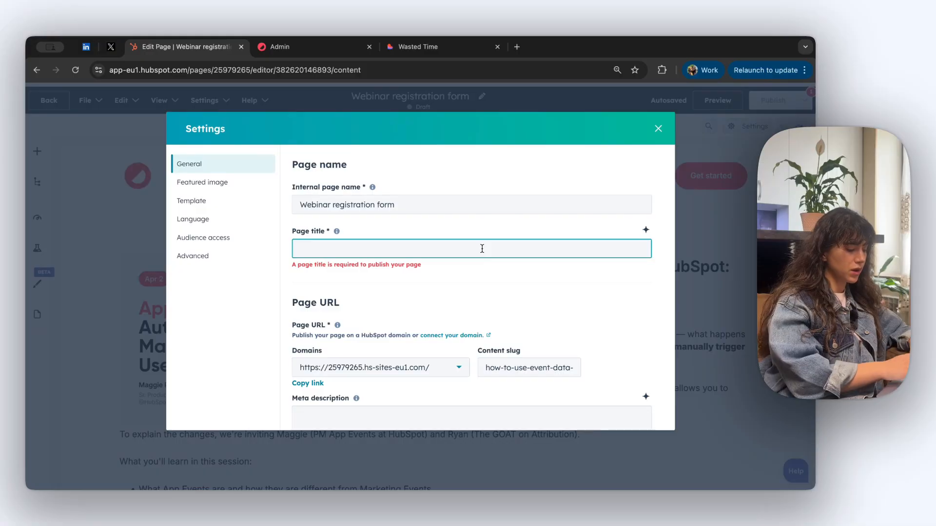
{"action": "type", "text": "How to use event data Inside HubSpot"}
{"action": "scroll", "coordinate": [444, 276], "scroll_direction": "down", "scroll_amount": 1}
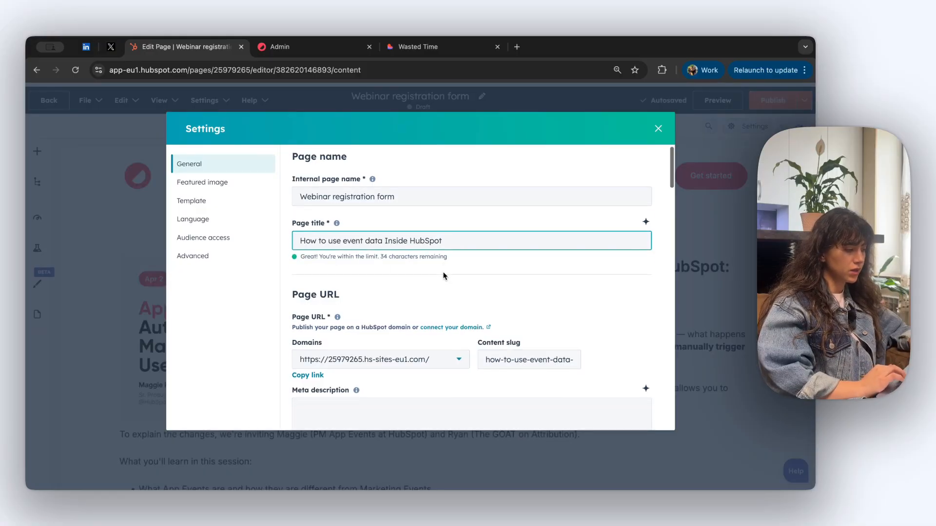
{"action": "scroll", "coordinate": [439, 283], "scroll_direction": "down", "scroll_amount": 2}
{"action": "scroll", "coordinate": [414, 293], "scroll_direction": "up", "scroll_amount": 2}
{"action": "scroll", "coordinate": [414, 302], "scroll_direction": "down", "scroll_amount": 4}
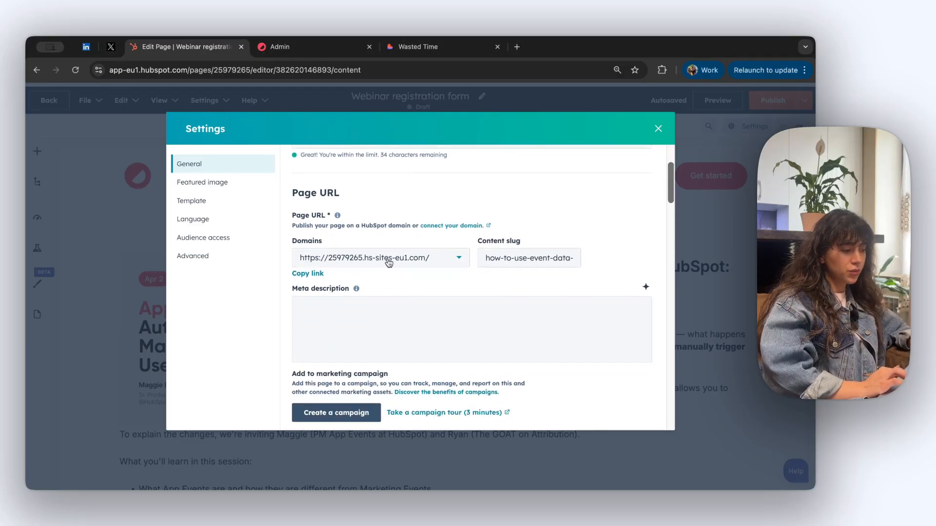
Check the publishing domains, then shorten the content slug to event-data-hubspot
{"action": "left_click", "coordinate": [457, 264]}
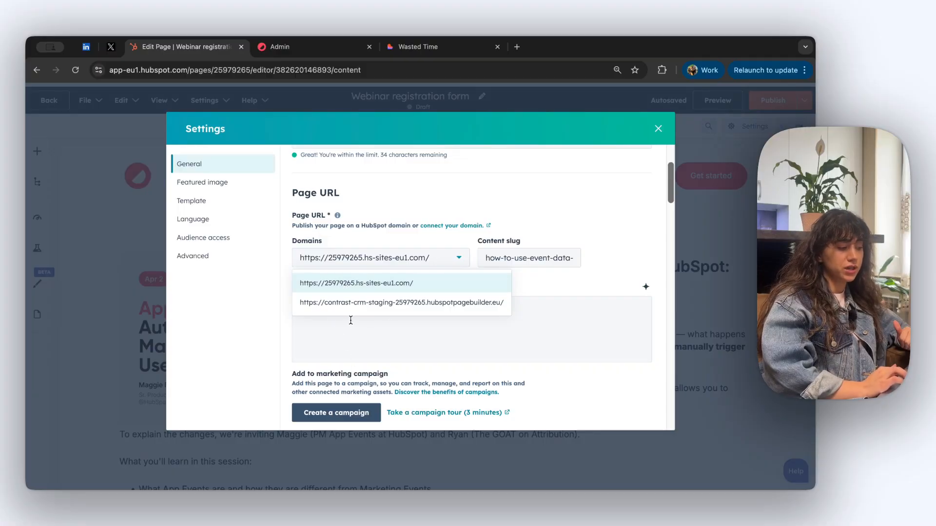
{"action": "left_click", "coordinate": [480, 234]}
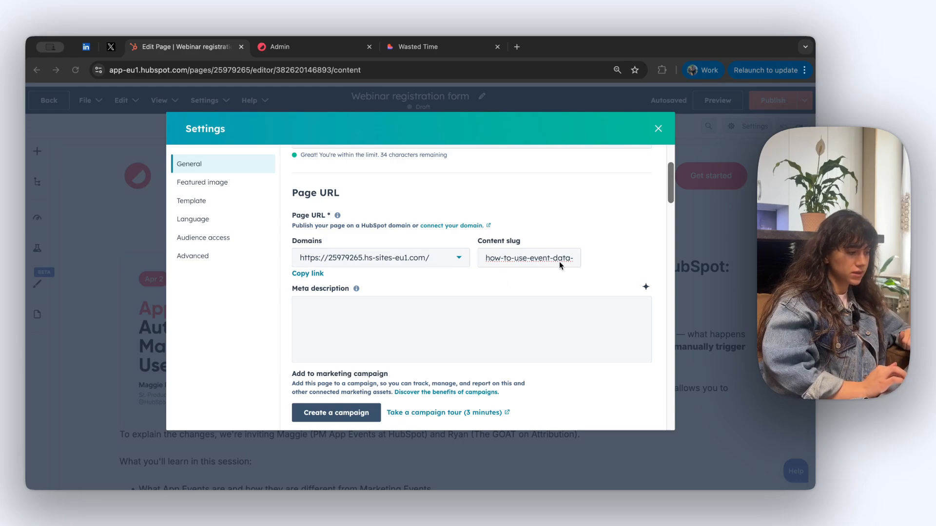
{"action": "left_click", "coordinate": [528, 256]}
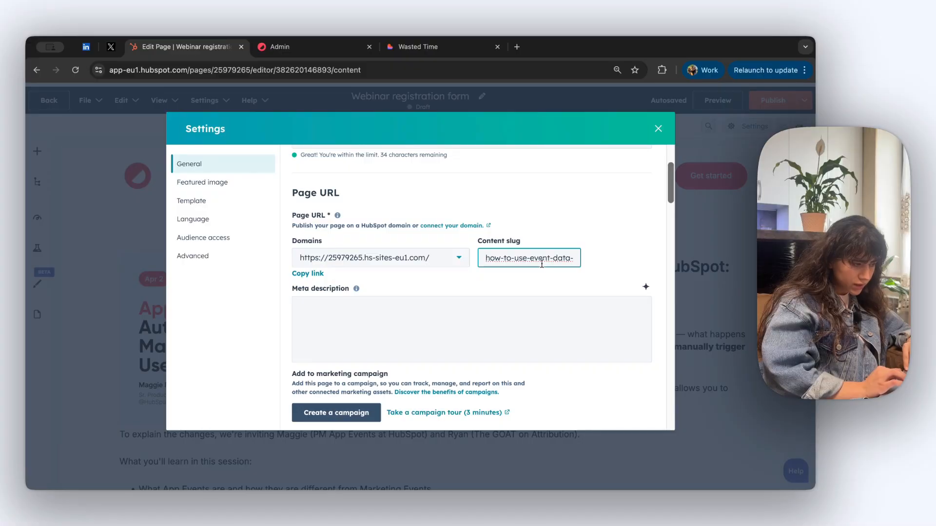
{"action": "left_click_drag", "start_coordinate": [530, 258], "coordinate": [471, 263]}
{"action": "key", "text": "BackSpace"}
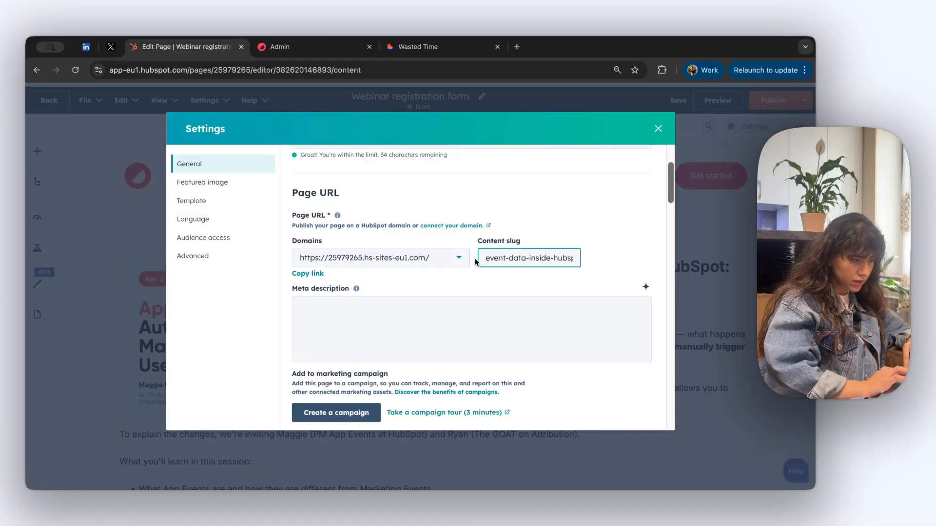
{"action": "double_click", "coordinate": [540, 258]}
{"action": "key", "text": "BackSpace"}
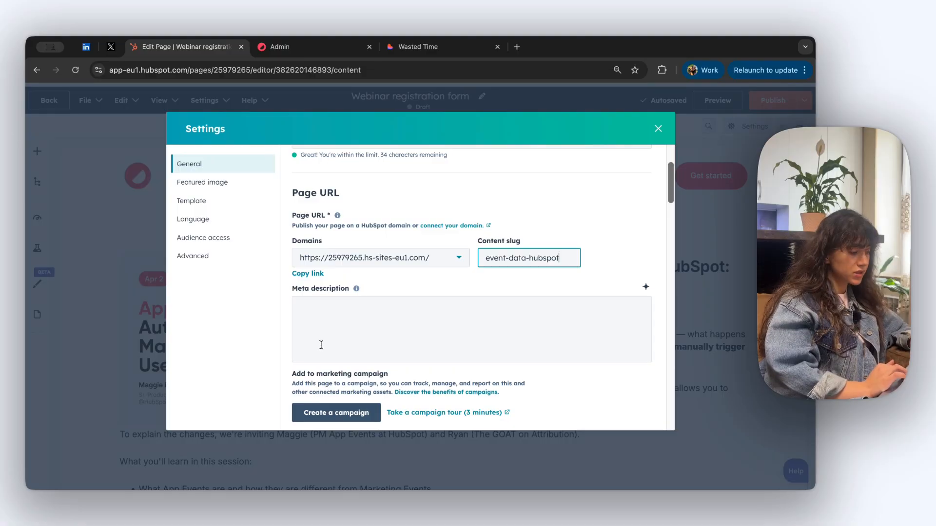
Generate an AI-written meta description about App Events
{"action": "scroll", "coordinate": [321, 345], "scroll_direction": "down", "scroll_amount": 3}
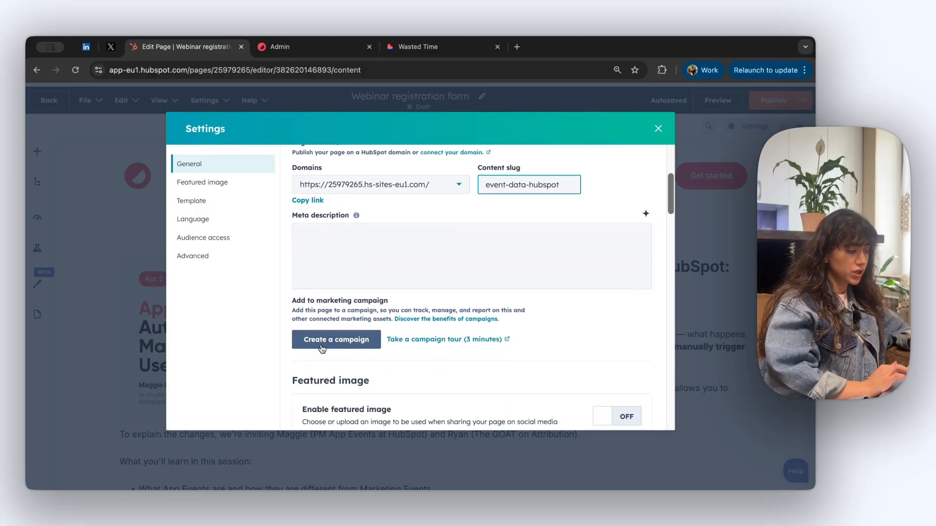
{"action": "left_click", "coordinate": [340, 238]}
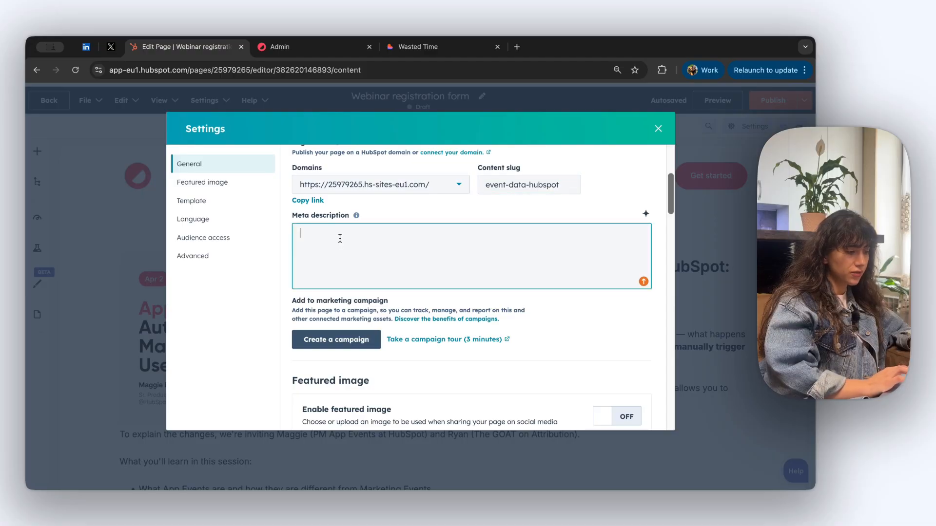
{"action": "left_click", "coordinate": [647, 217]}
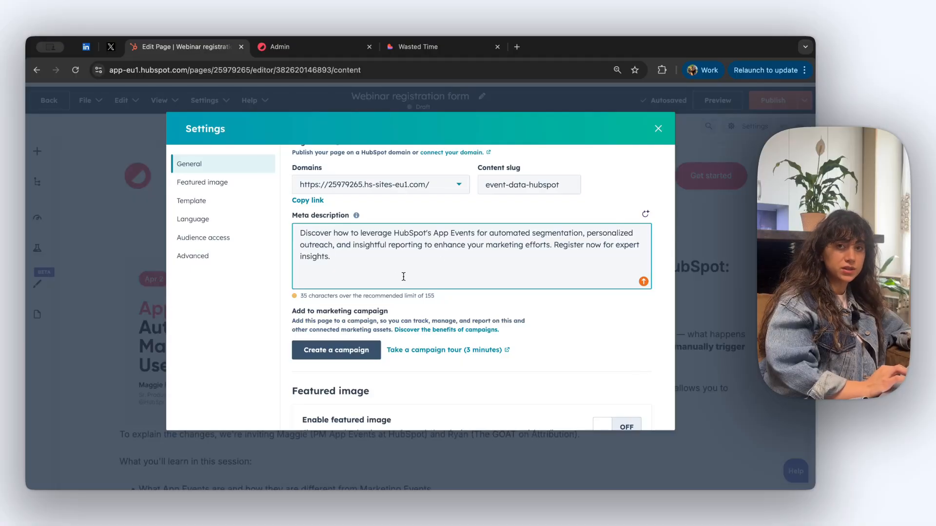
{"action": "scroll", "coordinate": [403, 276], "scroll_direction": "up", "scroll_amount": 1}
{"action": "scroll", "coordinate": [414, 268], "scroll_direction": "down", "scroll_amount": 6}
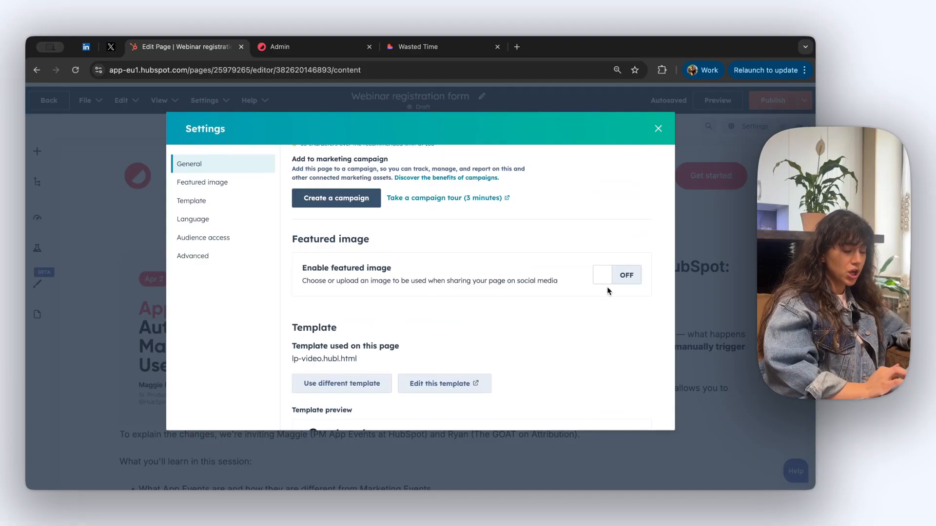
Enable a featured image and choose the App Events image from the library
{"action": "left_click", "coordinate": [620, 275]}
{"action": "scroll", "coordinate": [397, 338], "scroll_direction": "down", "scroll_amount": 1}
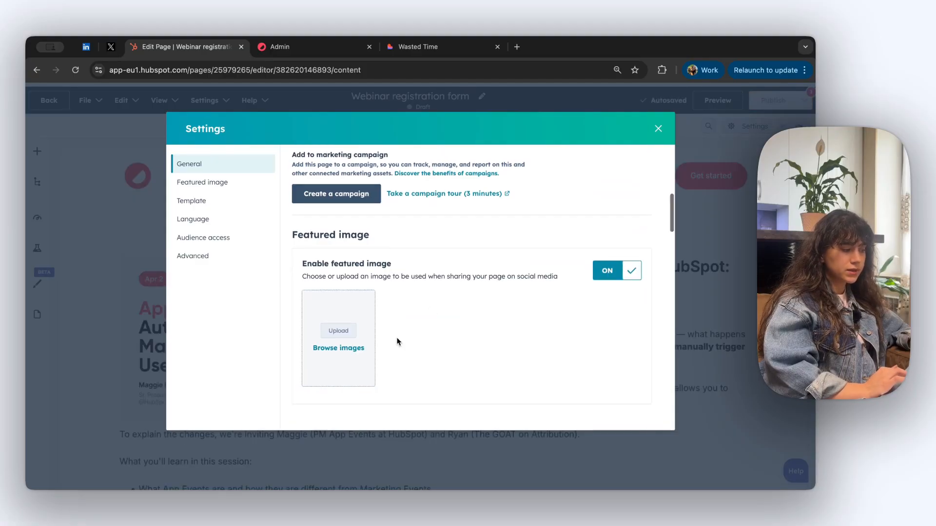
{"action": "scroll", "coordinate": [397, 341], "scroll_direction": "down", "scroll_amount": 1}
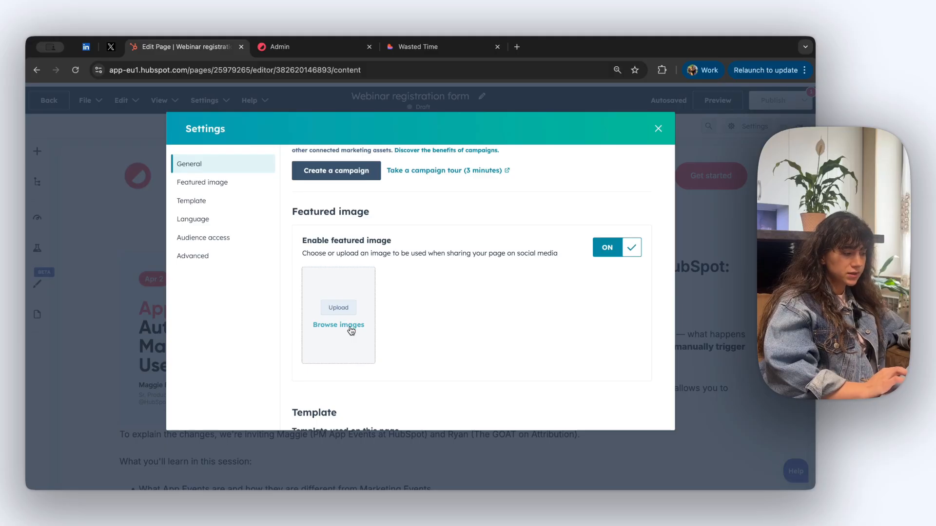
{"action": "left_click", "coordinate": [326, 325]}
{"action": "left_click", "coordinate": [576, 306]}
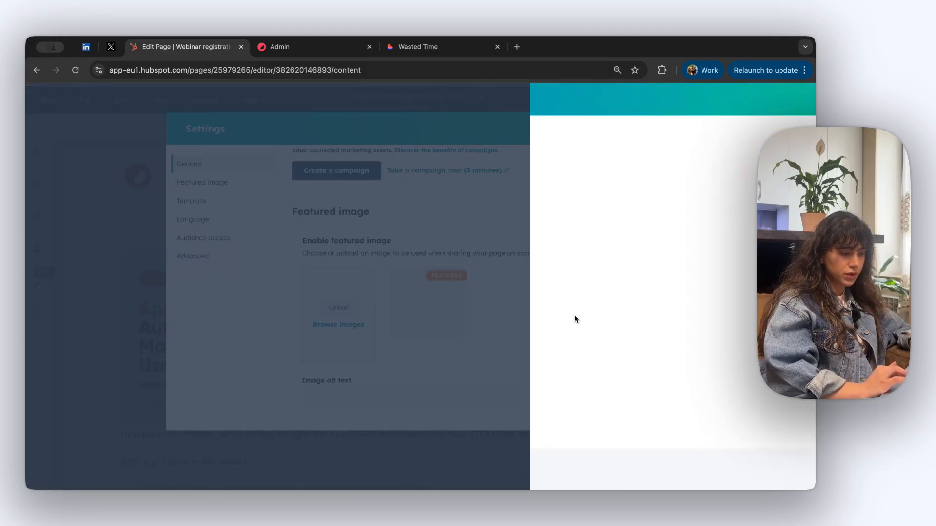
Give the featured image the alt text 'Webinar cover image'
{"action": "scroll", "coordinate": [482, 336], "scroll_direction": "down", "scroll_amount": 1}
{"action": "scroll", "coordinate": [482, 336], "scroll_direction": "down", "scroll_amount": 4}
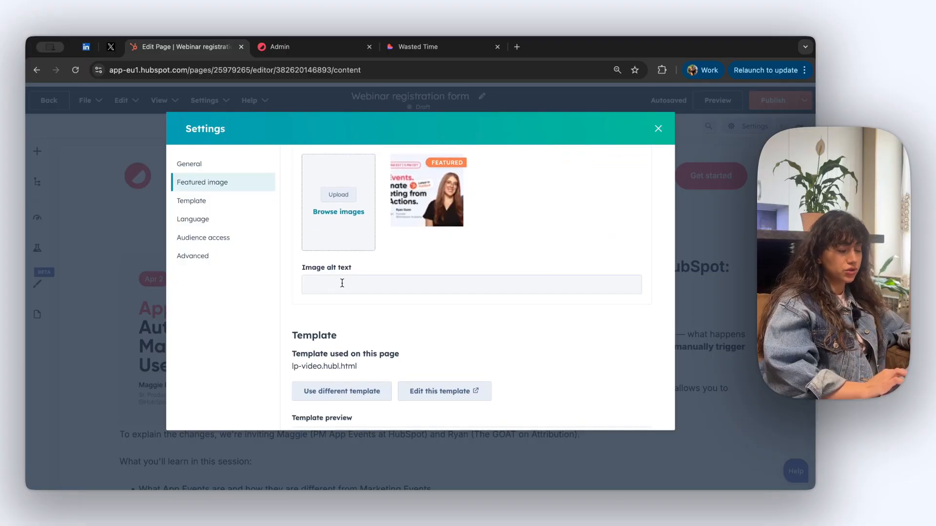
{"action": "left_click", "coordinate": [342, 283]}
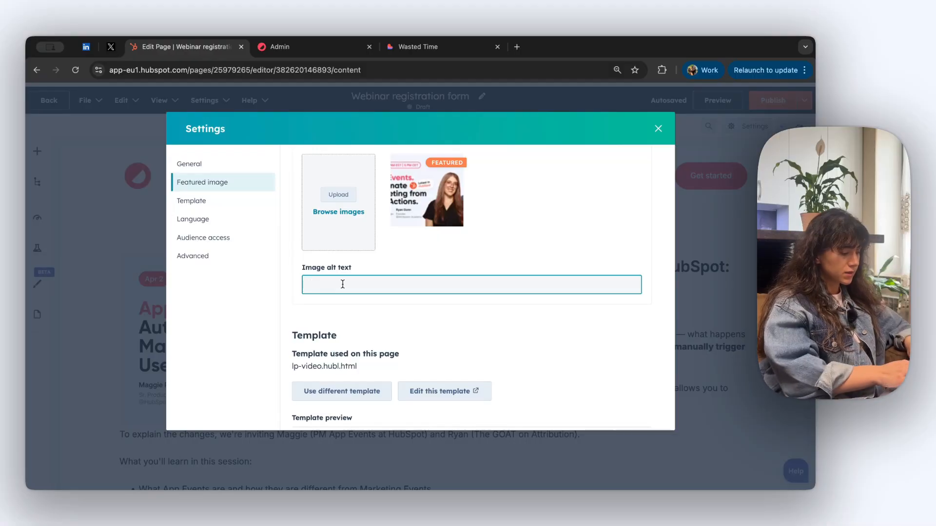
{"action": "type", "text": "Webinar co"}
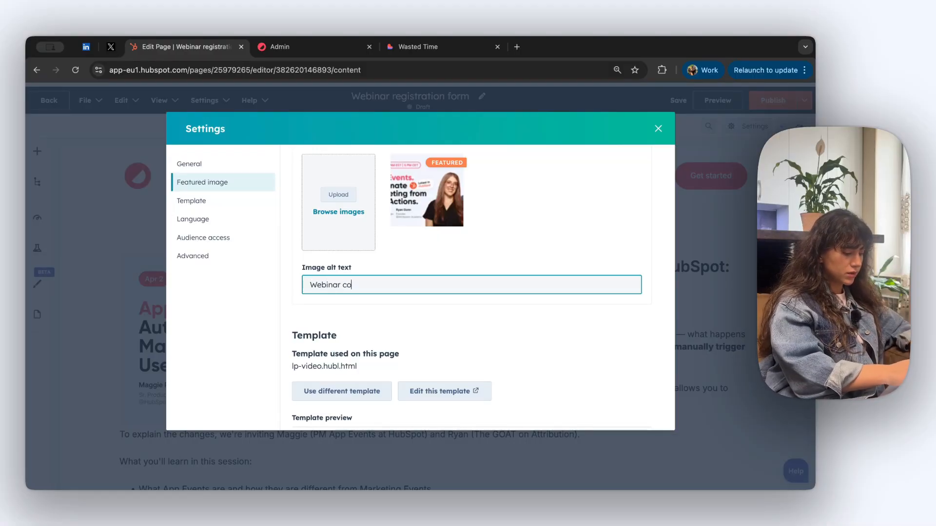
{"action": "type", "text": "ver image"}
{"action": "scroll", "coordinate": [434, 285], "scroll_direction": "down", "scroll_amount": 2}
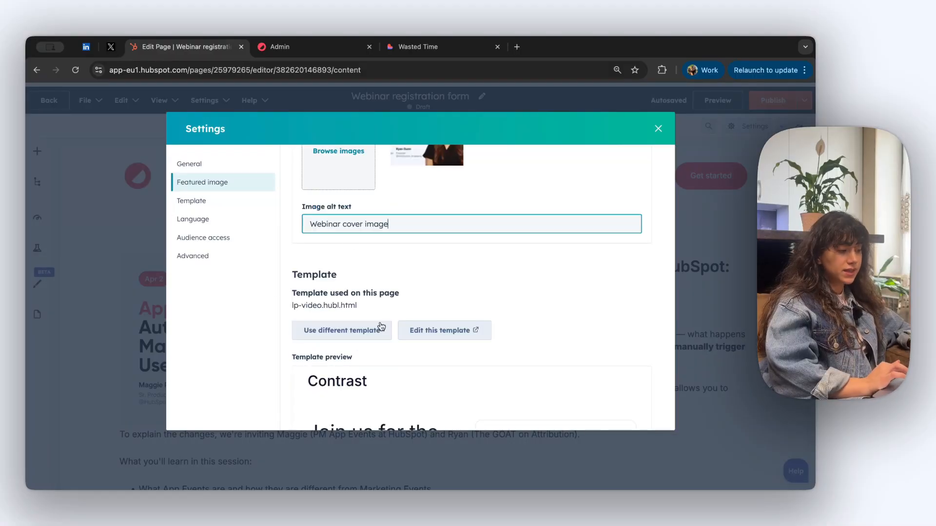
{"action": "scroll", "coordinate": [317, 253], "scroll_direction": "down", "scroll_amount": 2}
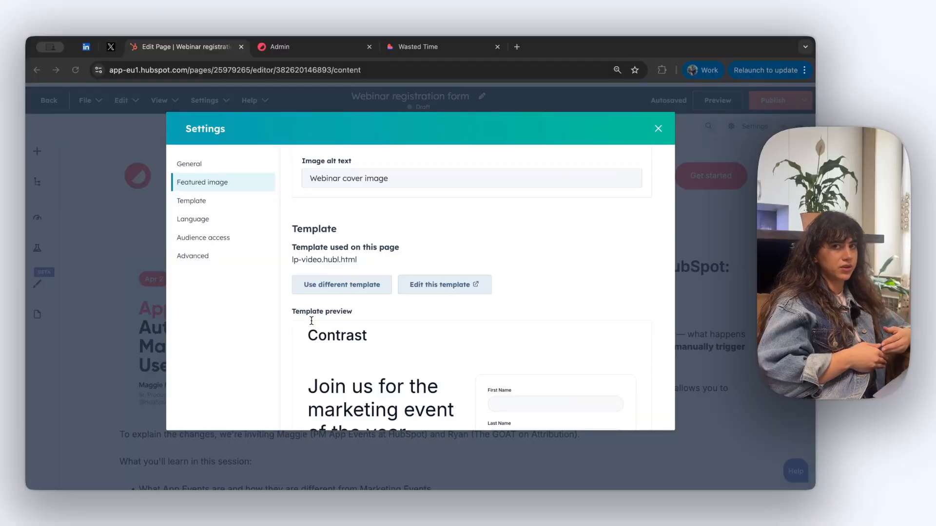
{"action": "scroll", "coordinate": [449, 341], "scroll_direction": "down", "scroll_amount": 7}
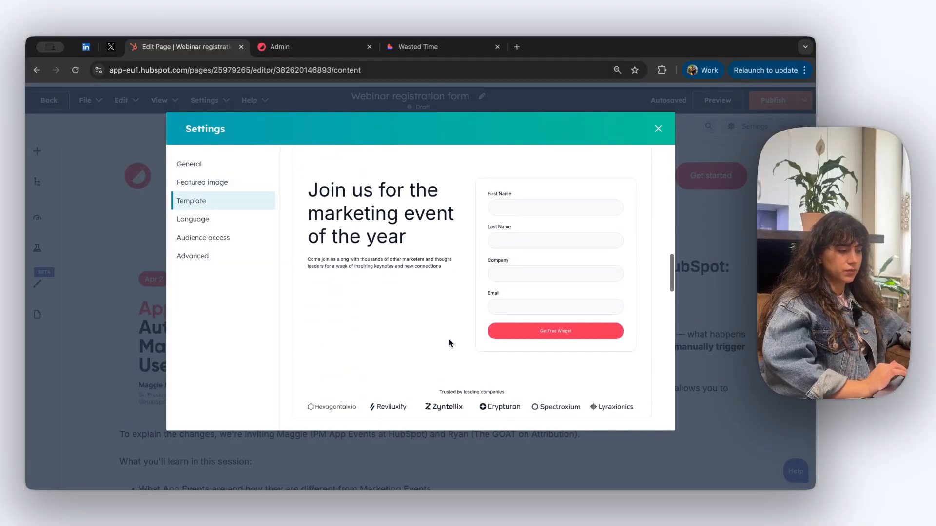
{"action": "scroll", "coordinate": [449, 342], "scroll_direction": "down", "scroll_amount": 2}
{"action": "scroll", "coordinate": [449, 342], "scroll_direction": "down", "scroll_amount": 1}
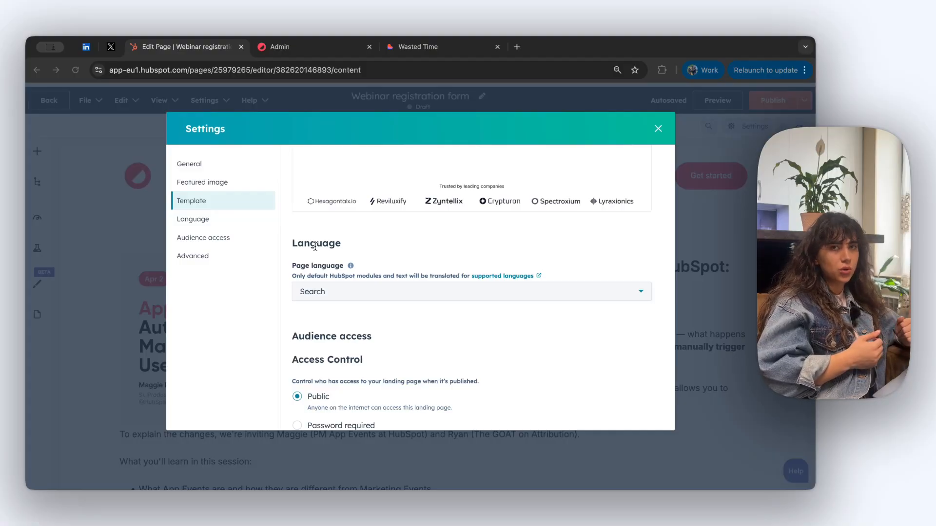
{"action": "scroll", "coordinate": [344, 301], "scroll_direction": "down", "scroll_amount": 3}
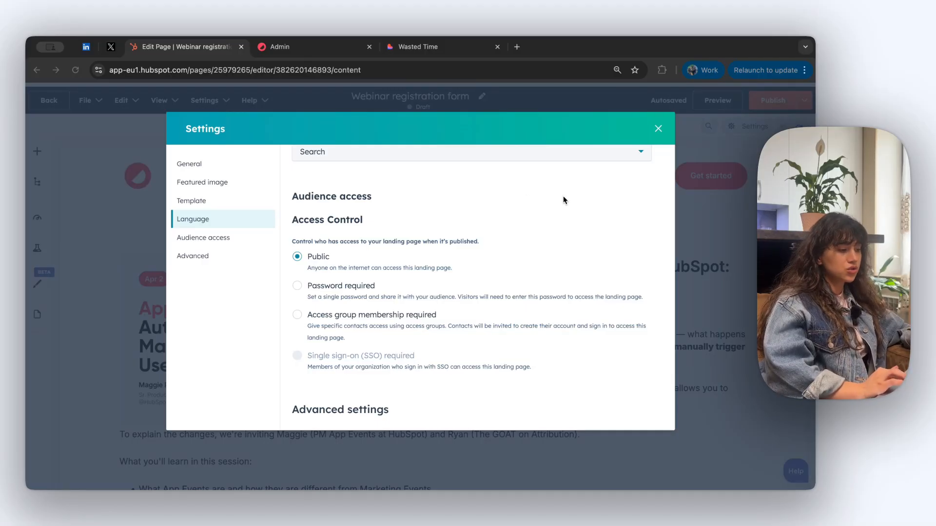
{"action": "left_click", "coordinate": [327, 287]}
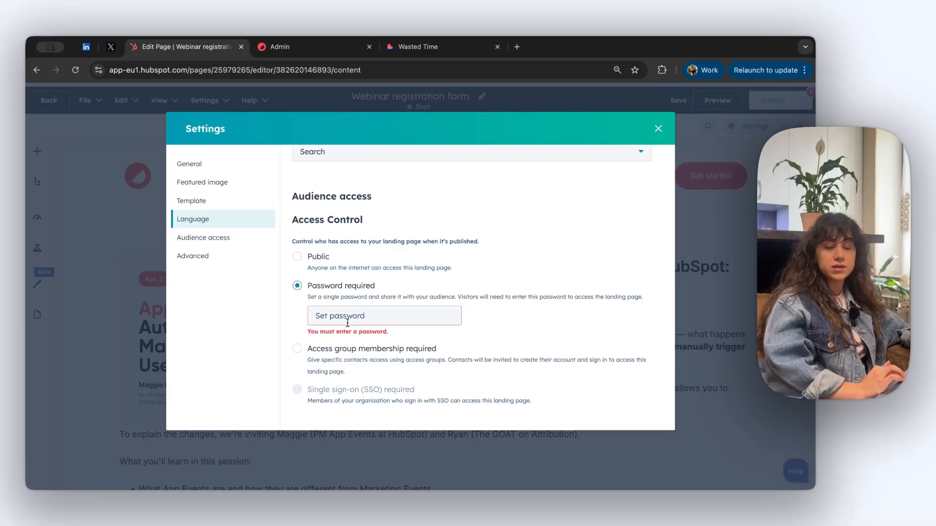
{"action": "left_click", "coordinate": [314, 262]}
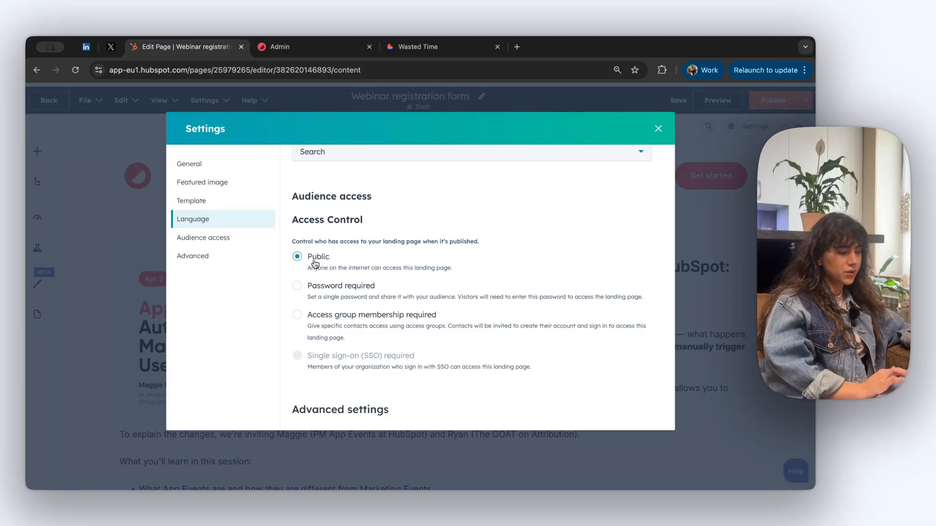
{"action": "scroll", "coordinate": [330, 282], "scroll_direction": "down", "scroll_amount": 3}
{"action": "scroll", "coordinate": [330, 281], "scroll_direction": "down", "scroll_amount": 3}
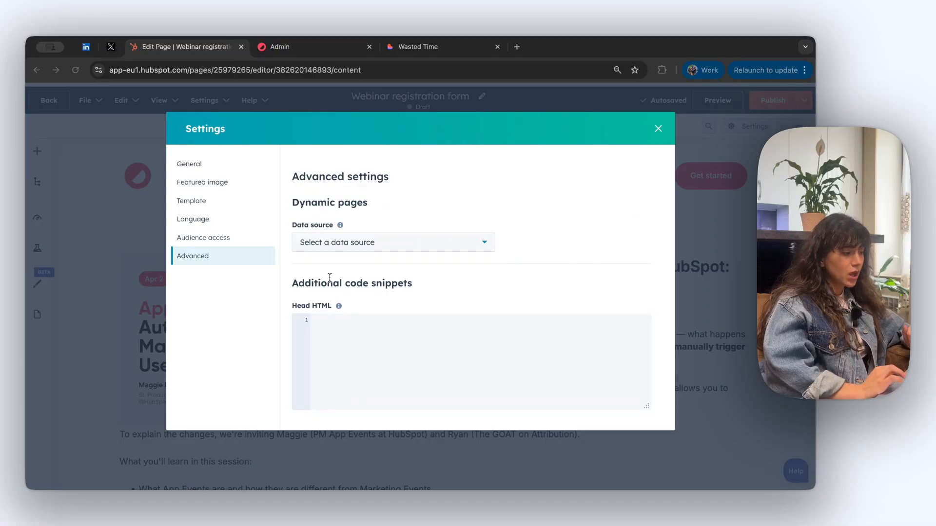
Review code snippets, canonical URL and stylesheets in Advanced settings, then close Settings
{"action": "scroll", "coordinate": [356, 238], "scroll_direction": "up", "scroll_amount": 3}
{"action": "scroll", "coordinate": [357, 237], "scroll_direction": "down", "scroll_amount": 1}
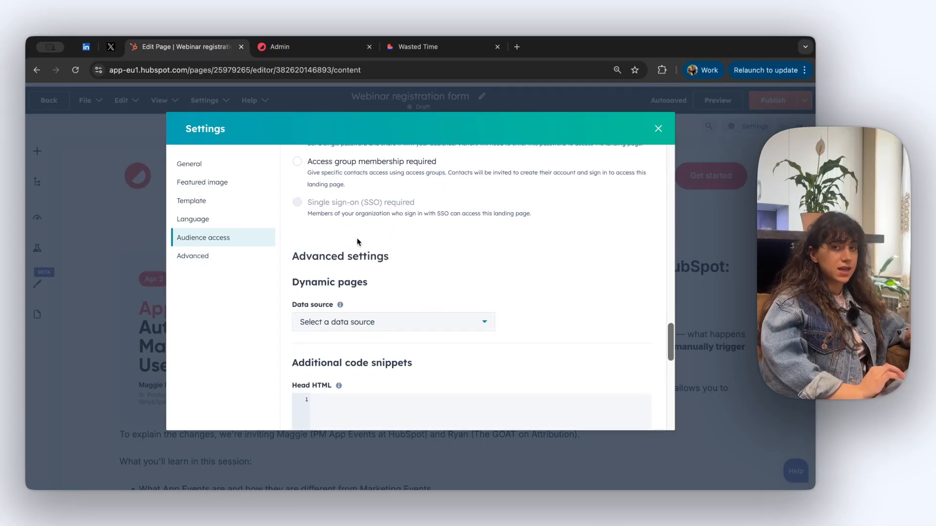
{"action": "scroll", "coordinate": [357, 238], "scroll_direction": "down", "scroll_amount": 2}
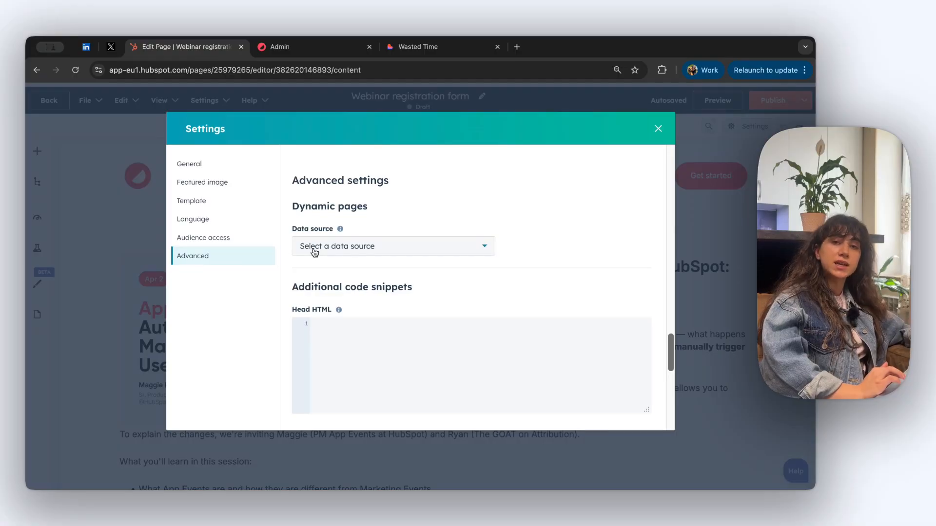
{"action": "scroll", "coordinate": [353, 276], "scroll_direction": "down", "scroll_amount": 2}
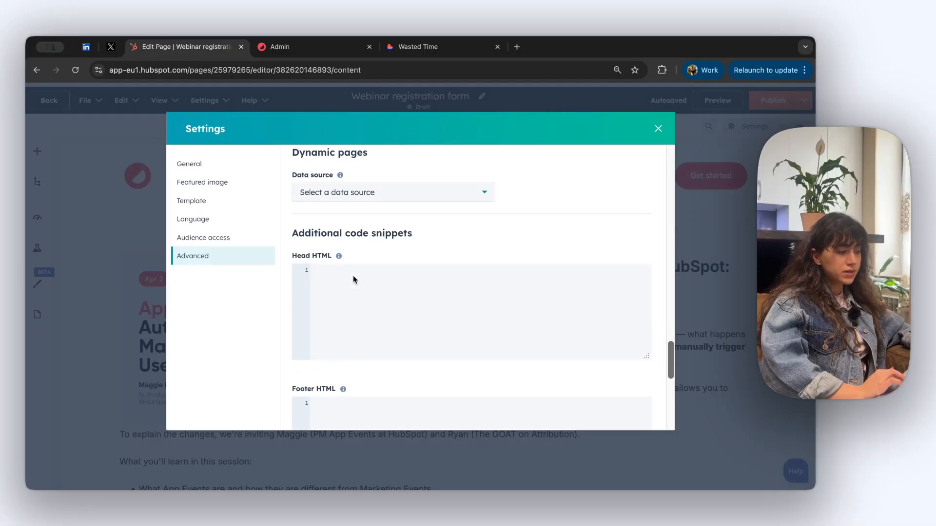
{"action": "scroll", "coordinate": [342, 265], "scroll_direction": "down", "scroll_amount": 5}
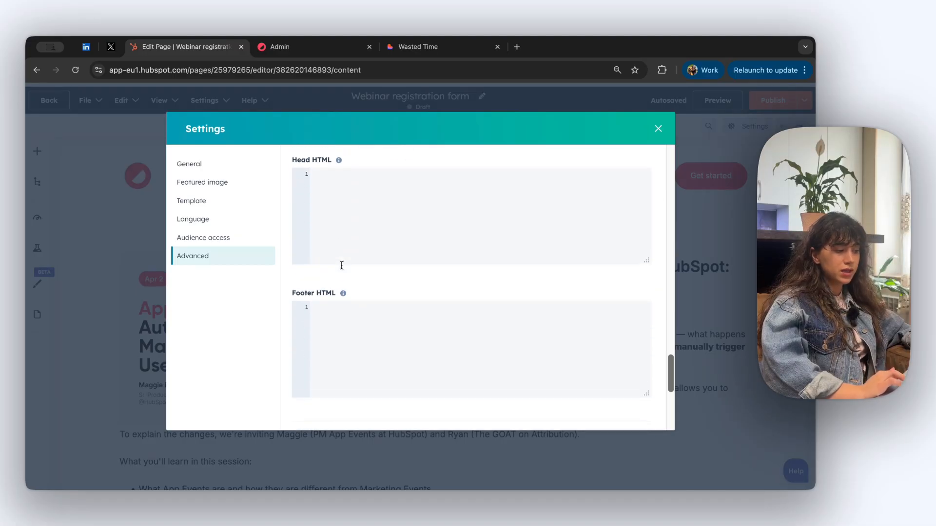
{"action": "scroll", "coordinate": [410, 358], "scroll_direction": "up", "scroll_amount": 2}
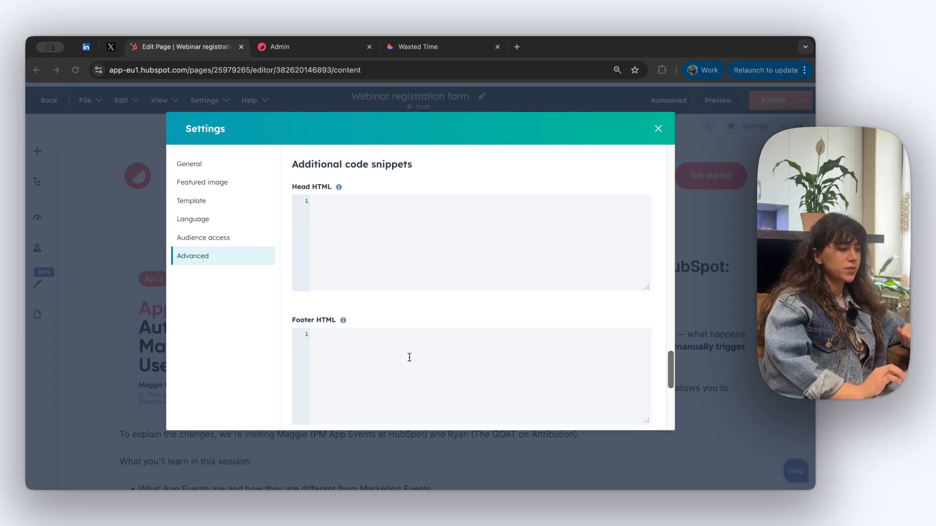
{"action": "scroll", "coordinate": [326, 234], "scroll_direction": "down", "scroll_amount": 10}
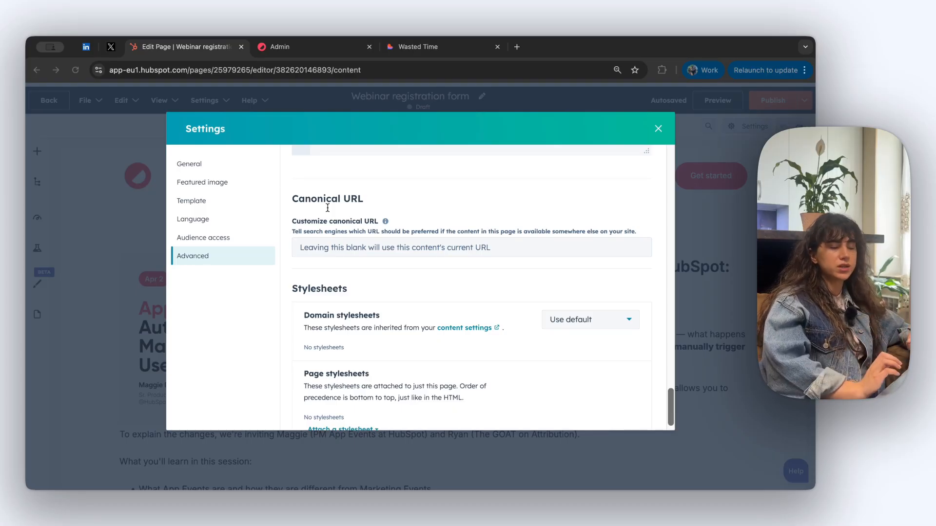
{"action": "scroll", "coordinate": [361, 243], "scroll_direction": "down", "scroll_amount": 1}
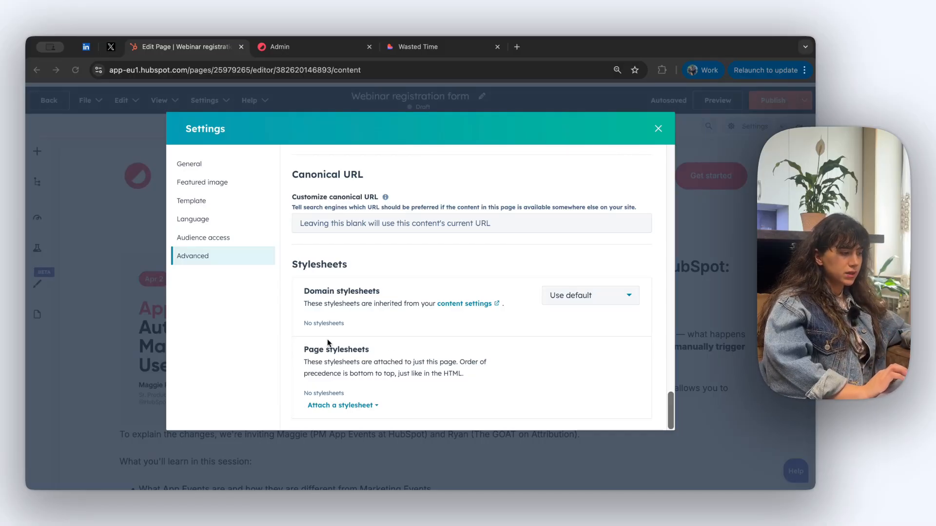
{"action": "left_click", "coordinate": [658, 129]}
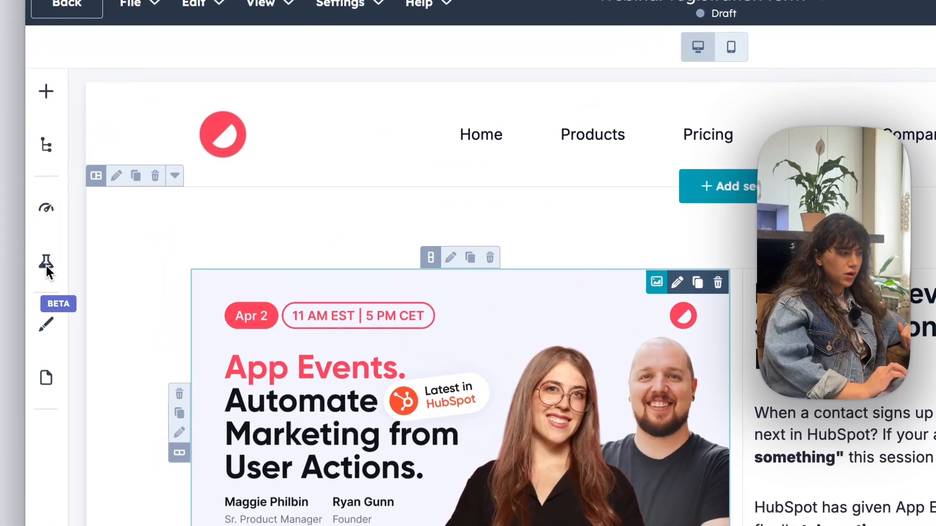
{"action": "left_click", "coordinate": [46, 212]}
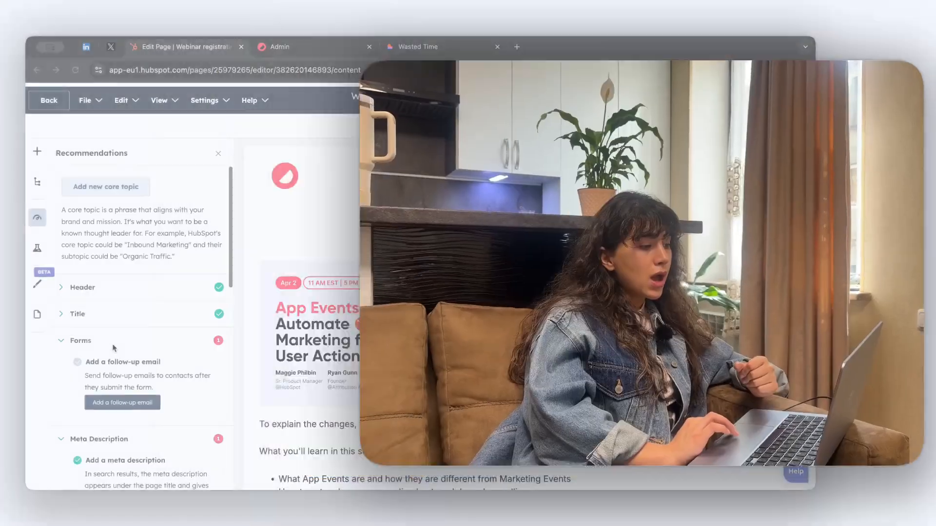
{"action": "scroll", "coordinate": [113, 347], "scroll_direction": "down", "scroll_amount": 5}
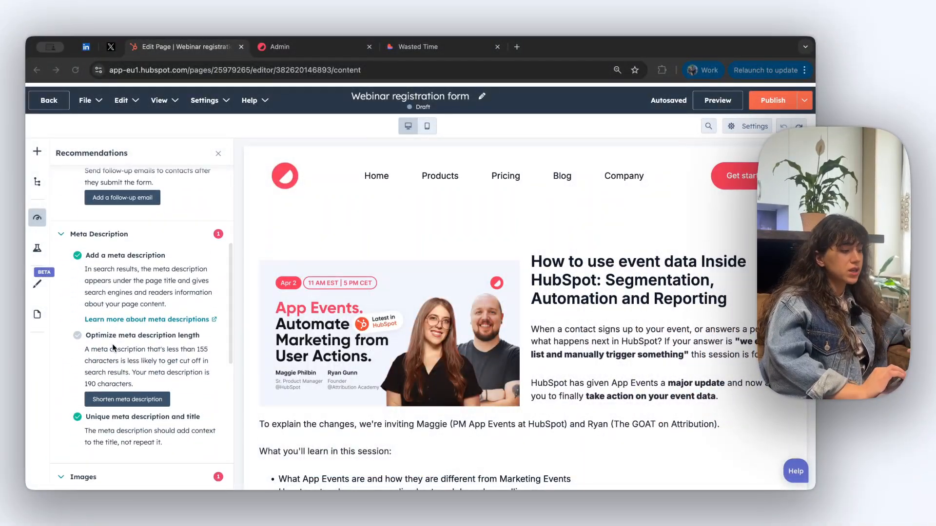
{"action": "scroll", "coordinate": [112, 344], "scroll_direction": "down", "scroll_amount": 3}
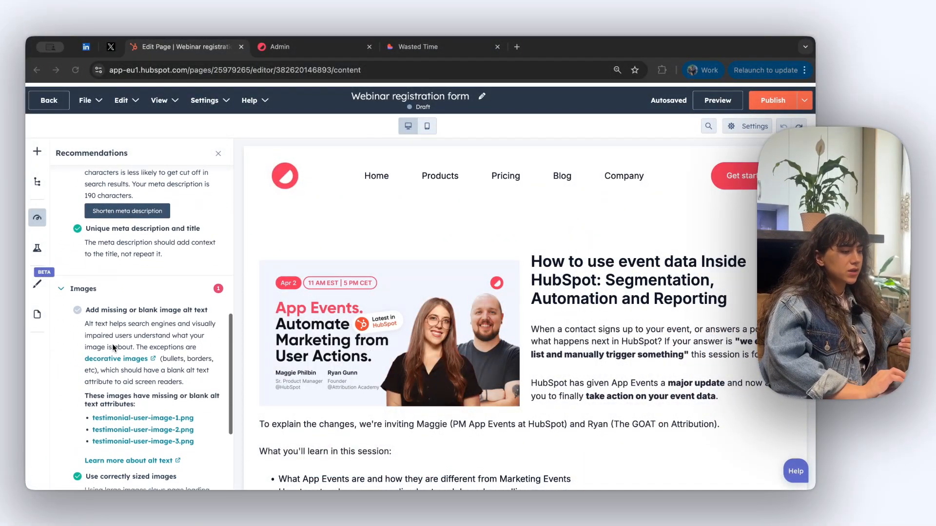
{"action": "scroll", "coordinate": [113, 343], "scroll_direction": "down", "scroll_amount": 5}
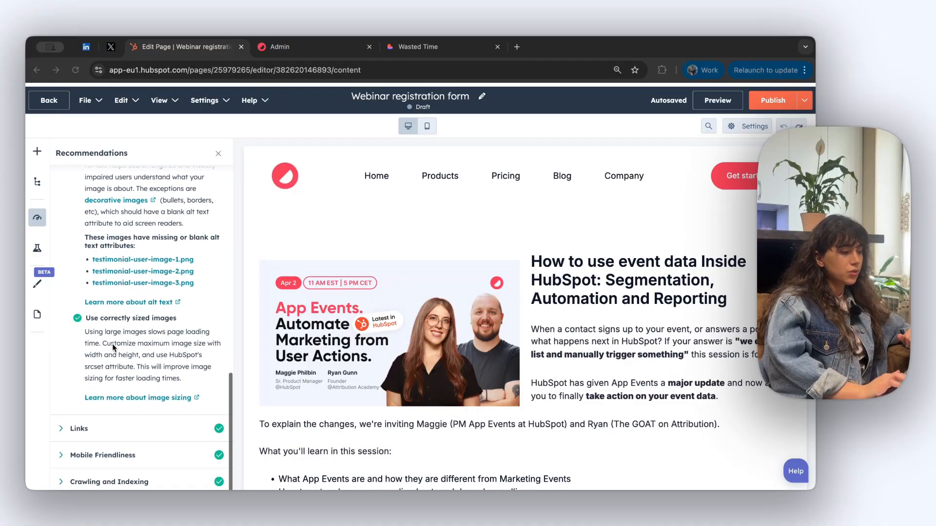
{"action": "scroll", "coordinate": [112, 344], "scroll_direction": "up", "scroll_amount": 4}
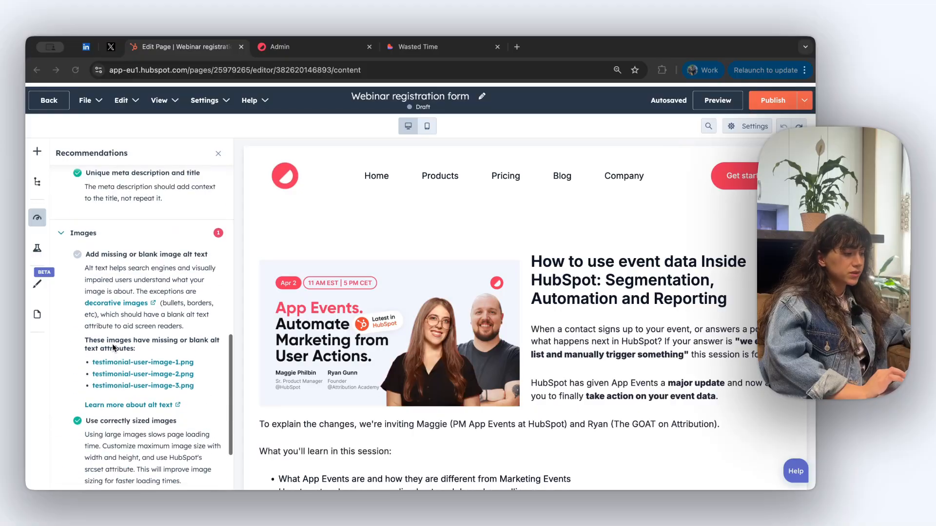
{"action": "scroll", "coordinate": [112, 343], "scroll_direction": "up", "scroll_amount": 1}
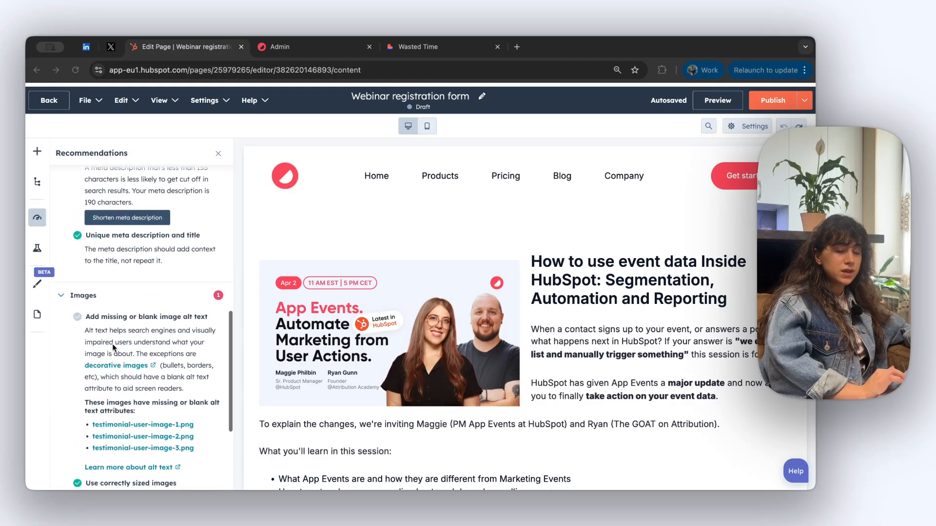
{"action": "scroll", "coordinate": [112, 344], "scroll_direction": "up", "scroll_amount": 2}
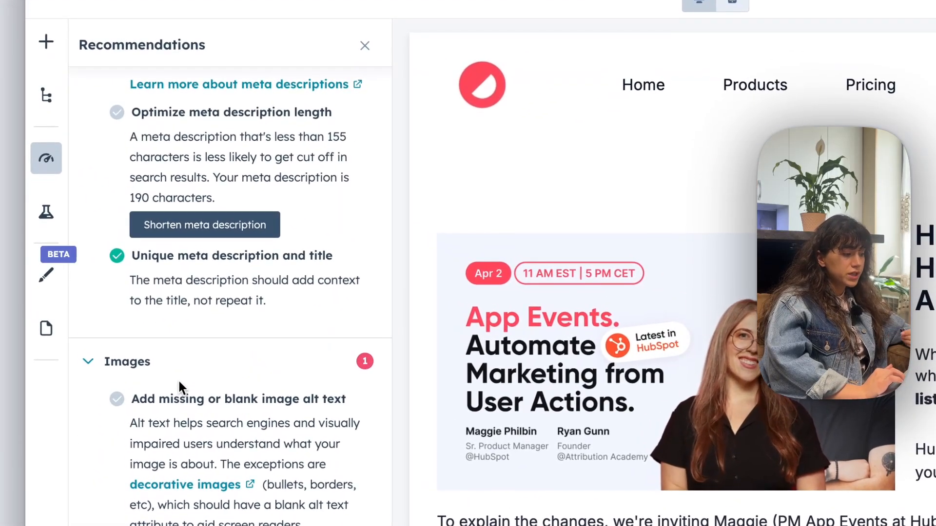
{"action": "scroll", "coordinate": [179, 381], "scroll_direction": "down", "scroll_amount": 1}
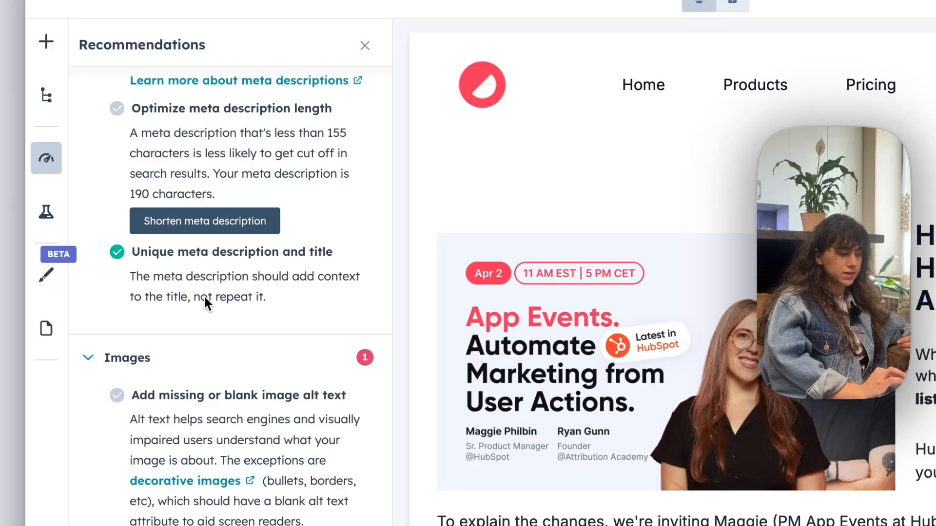
{"action": "scroll", "coordinate": [201, 292], "scroll_direction": "up", "scroll_amount": 3}
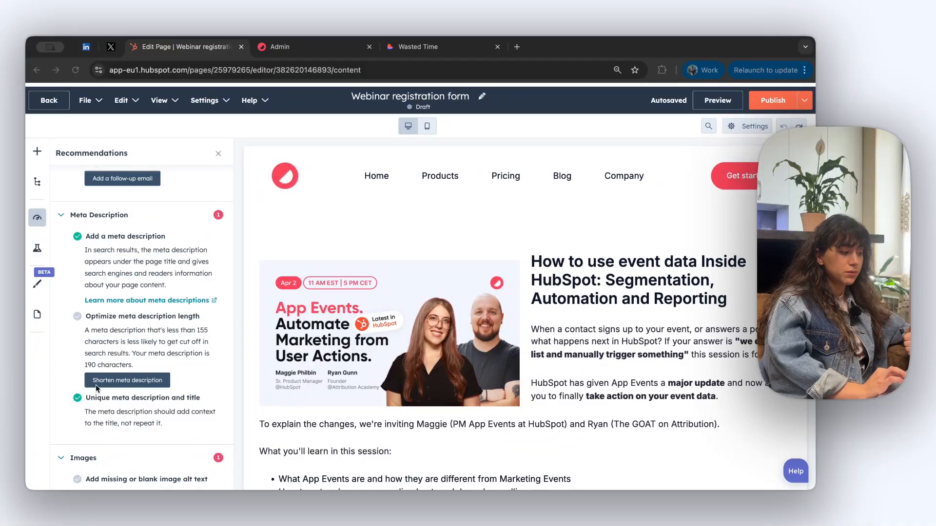
{"action": "scroll", "coordinate": [119, 373], "scroll_direction": "up", "scroll_amount": 5}
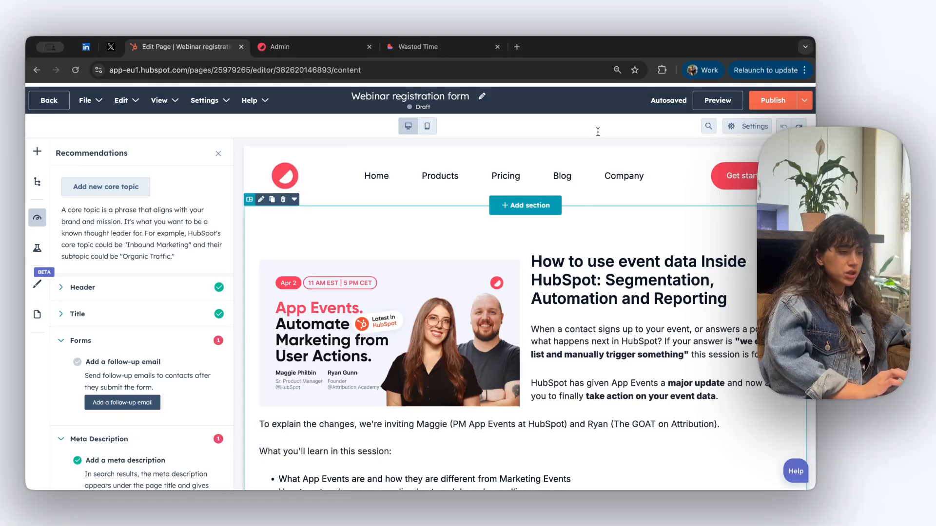
Preview the draft webinar page on desktop in a separate browser tab
{"action": "left_click", "coordinate": [720, 103]}
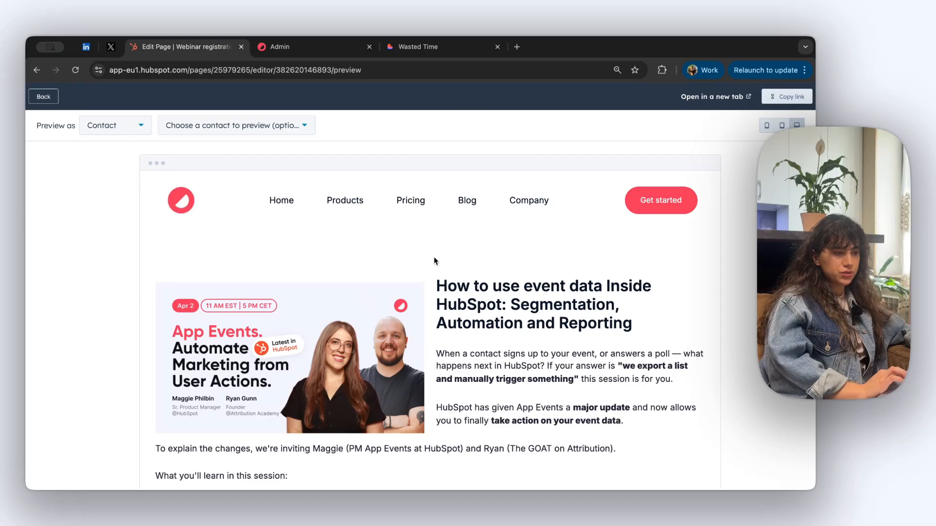
{"action": "left_click", "coordinate": [697, 96]}
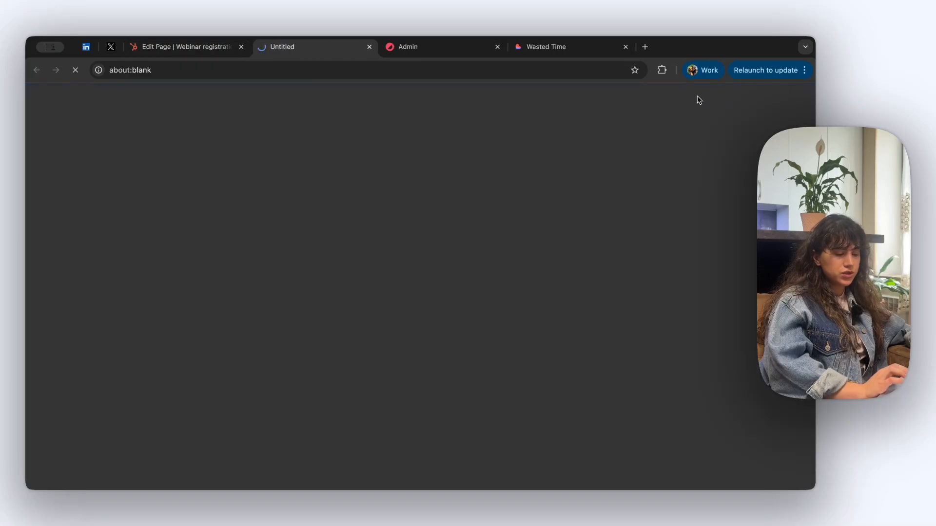
{"action": "scroll", "coordinate": [440, 344], "scroll_direction": "down", "scroll_amount": 15}
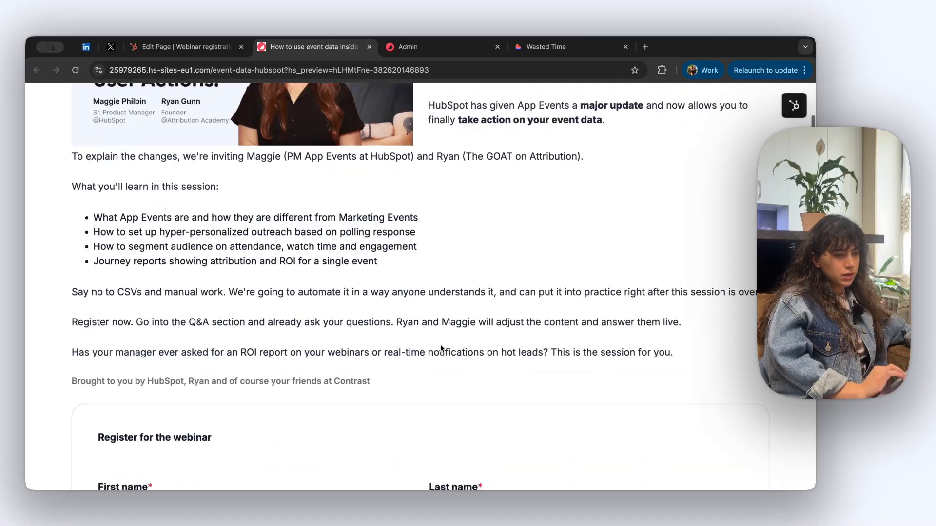
{"action": "scroll", "coordinate": [440, 347], "scroll_direction": "down", "scroll_amount": 10}
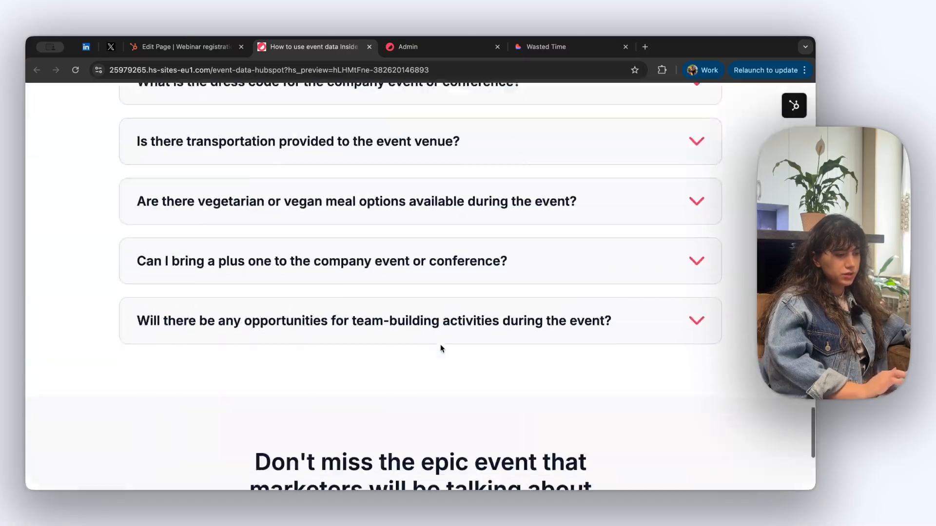
{"action": "scroll", "coordinate": [440, 347], "scroll_direction": "up", "scroll_amount": 20}
{"action": "scroll", "coordinate": [440, 344], "scroll_direction": "up", "scroll_amount": 5}
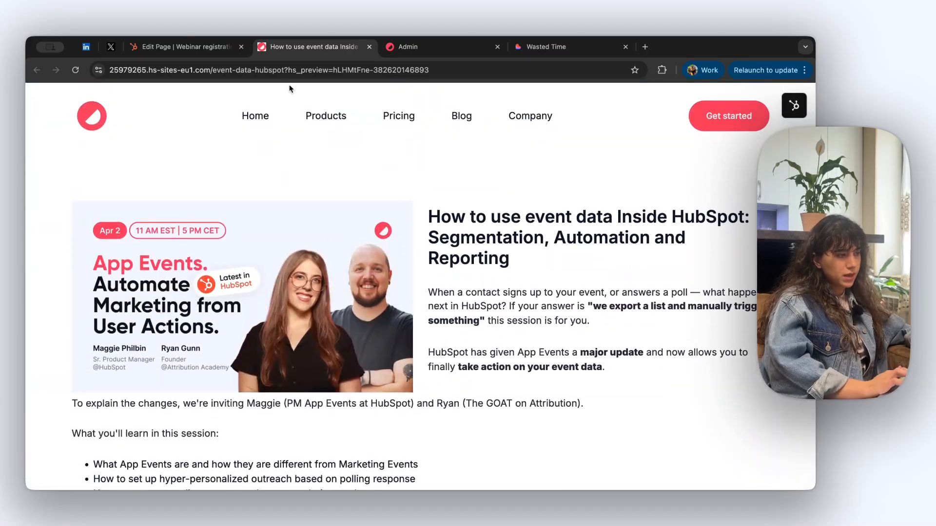
{"action": "left_click", "coordinate": [208, 46]}
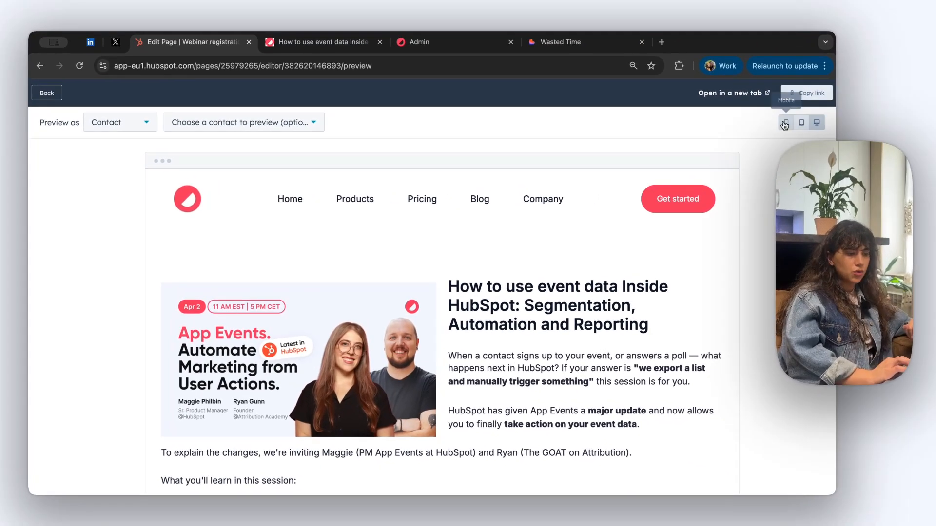
Check the page at mobile size, then return to the editor
{"action": "left_click", "coordinate": [845, 113]}
{"action": "scroll", "coordinate": [495, 352], "scroll_direction": "down", "scroll_amount": 10}
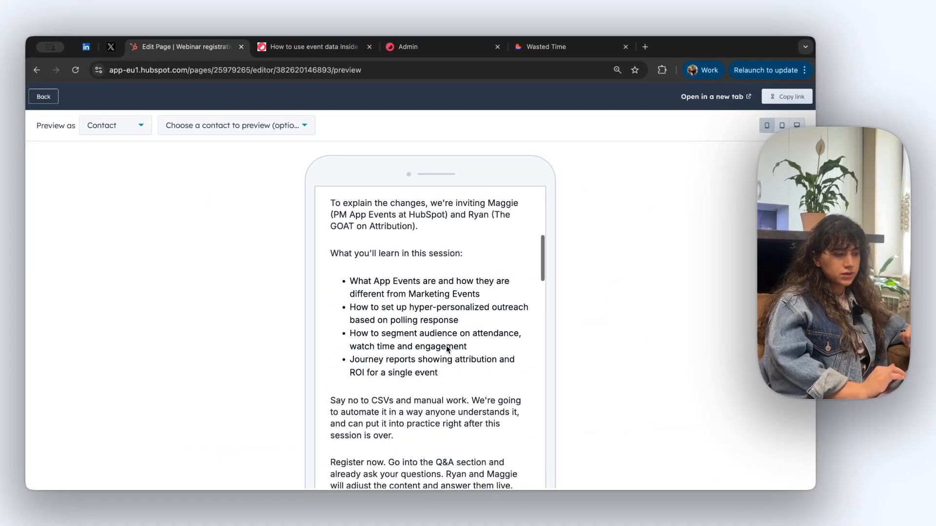
{"action": "scroll", "coordinate": [446, 348], "scroll_direction": "down", "scroll_amount": 15}
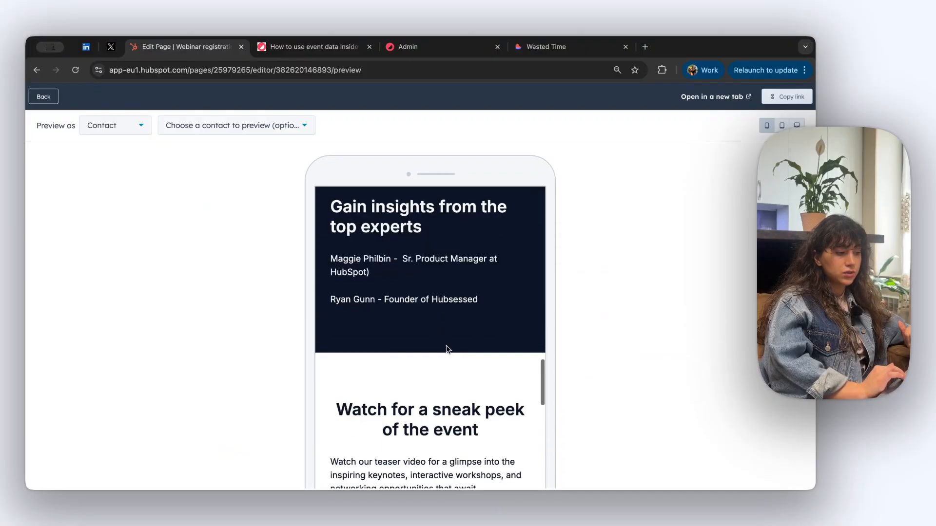
{"action": "scroll", "coordinate": [448, 349], "scroll_direction": "down", "scroll_amount": 15}
{"action": "scroll", "coordinate": [448, 349], "scroll_direction": "up", "scroll_amount": 5}
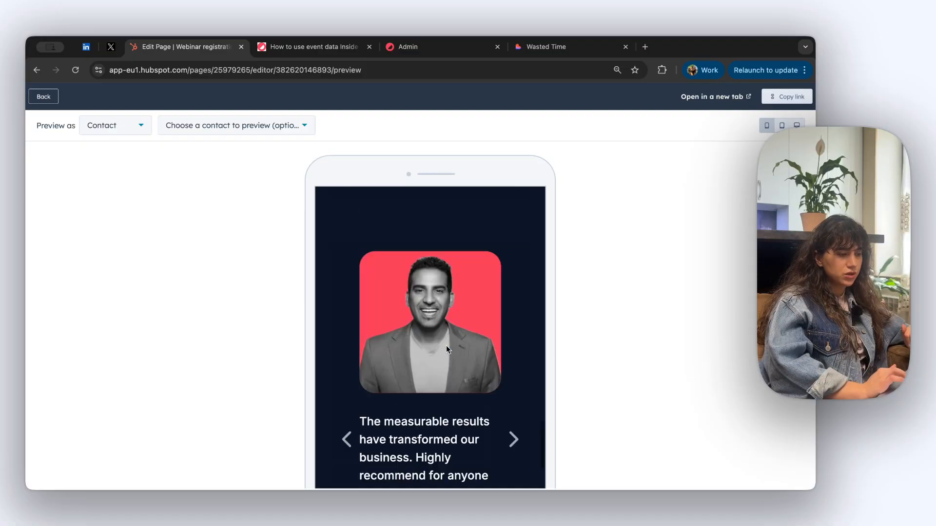
{"action": "scroll", "coordinate": [446, 345], "scroll_direction": "up", "scroll_amount": 20}
{"action": "left_click", "coordinate": [43, 96]}
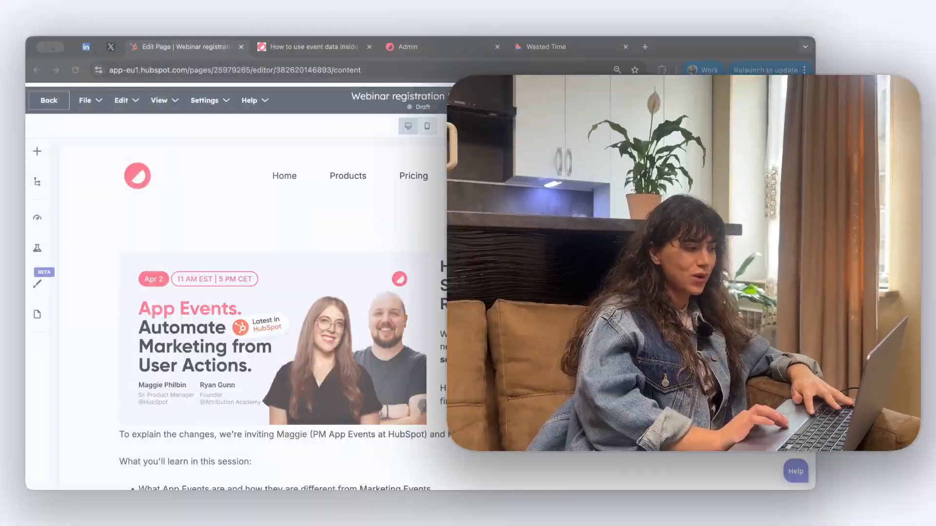
Publish the Webinar registration form page and bring up its Scheduling options
{"action": "left_click", "coordinate": [766, 100]}
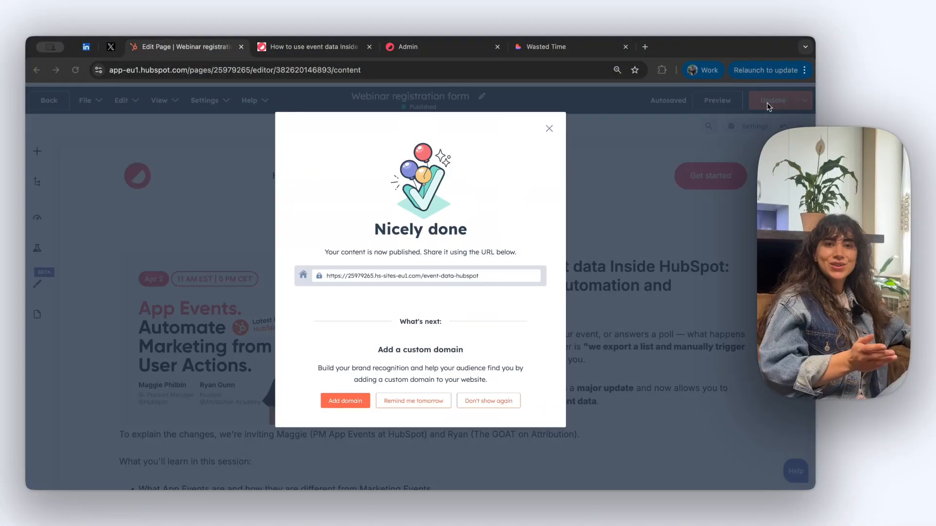
{"action": "left_click", "coordinate": [552, 129]}
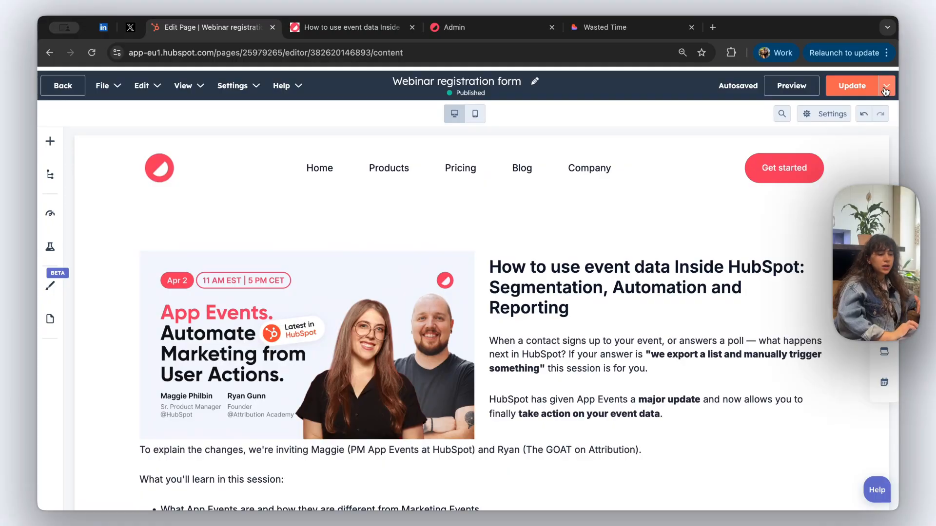
{"action": "left_click", "coordinate": [886, 91]}
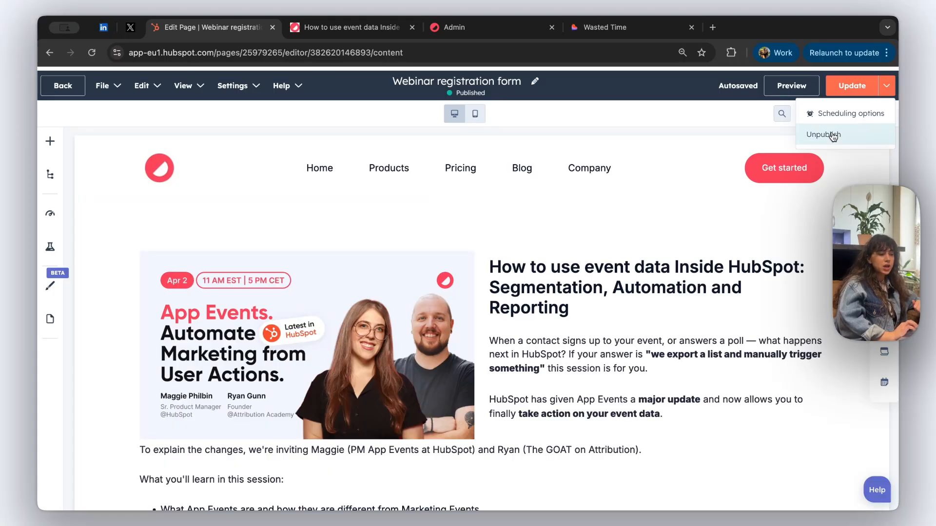
{"action": "left_click", "coordinate": [843, 118]}
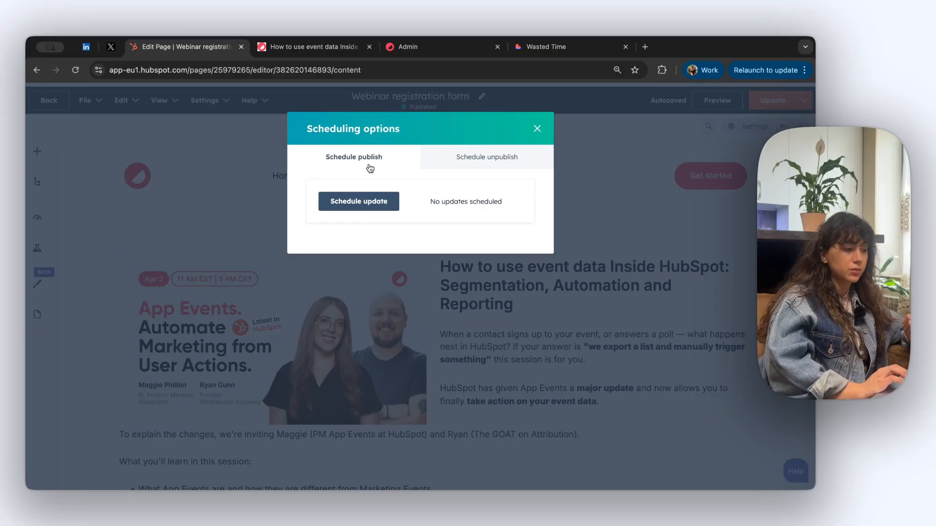
Discard the unpublish date row so the page has no unpublish date, and close scheduling
{"action": "left_click", "coordinate": [490, 162]}
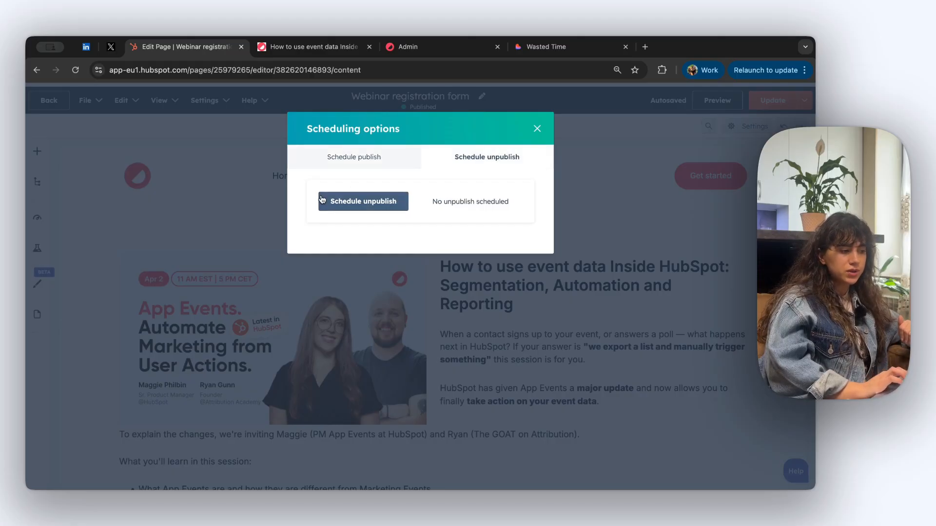
{"action": "left_click", "coordinate": [360, 204]}
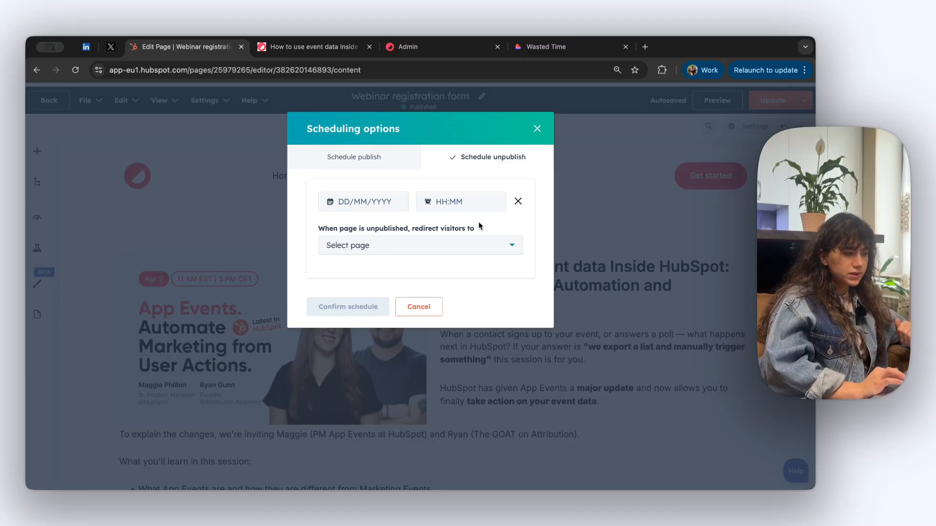
{"action": "left_click", "coordinate": [518, 201]}
{"action": "left_click", "coordinate": [536, 129]}
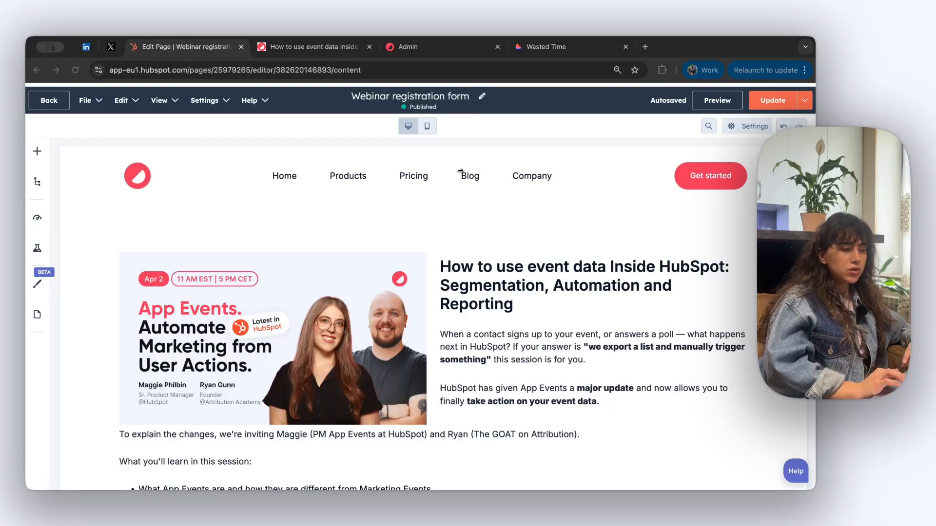
Leave the editor for the Landing Pages list and open the Webinar registration form's performance overview
{"action": "left_click", "coordinate": [55, 104]}
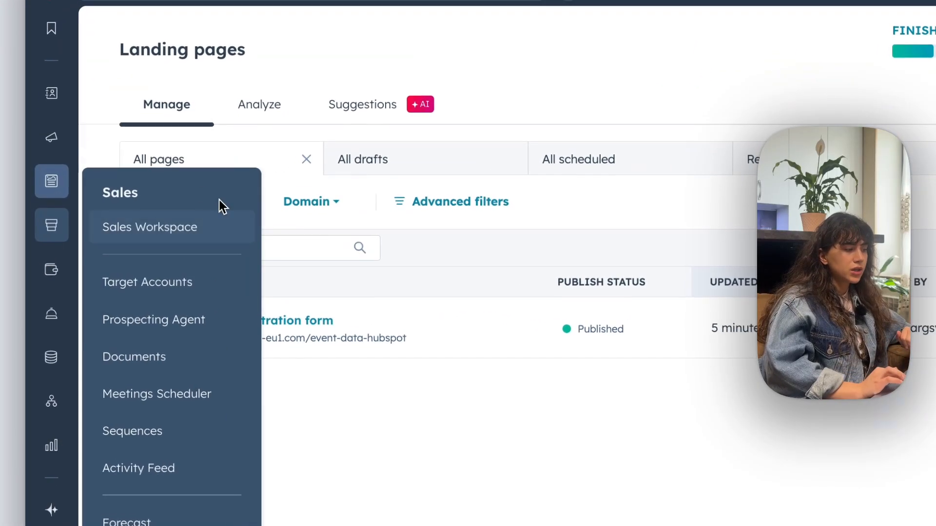
{"action": "mouse_move", "coordinate": [43, 209]}
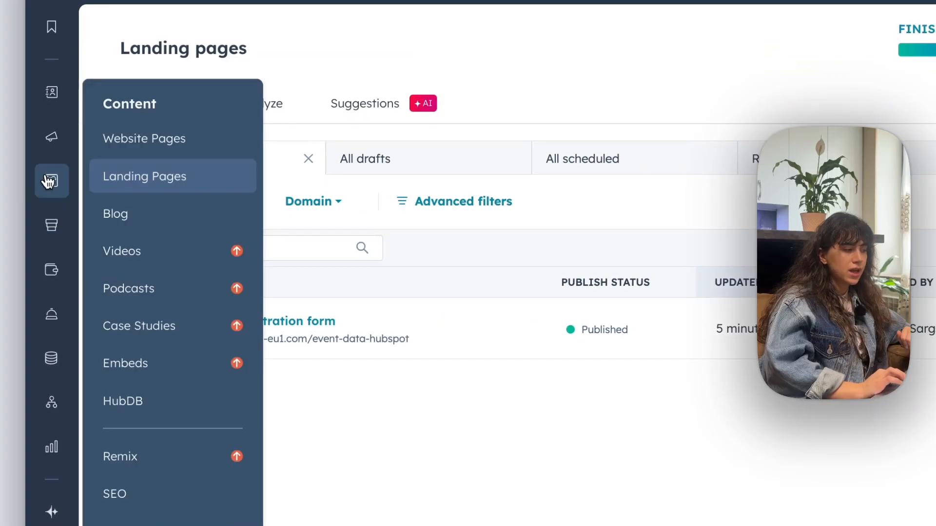
{"action": "left_click", "coordinate": [145, 183]}
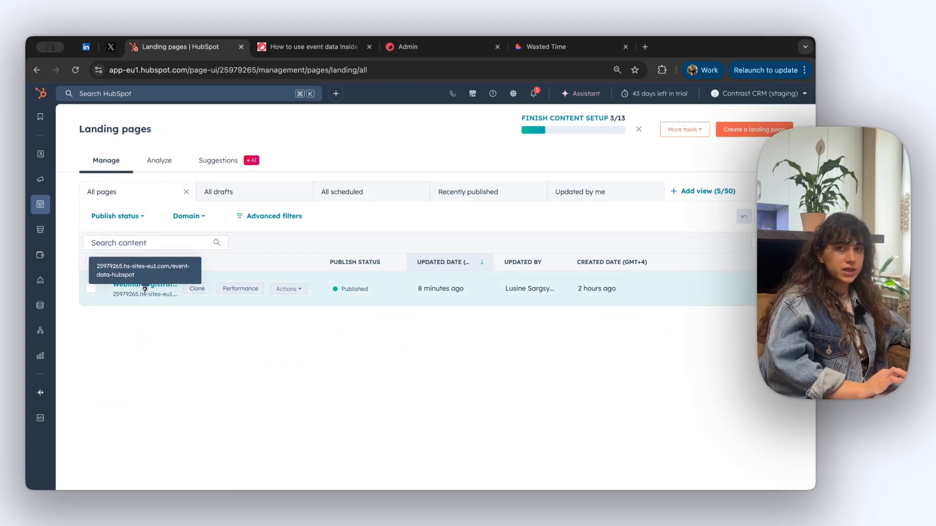
{"action": "left_click", "coordinate": [249, 290]}
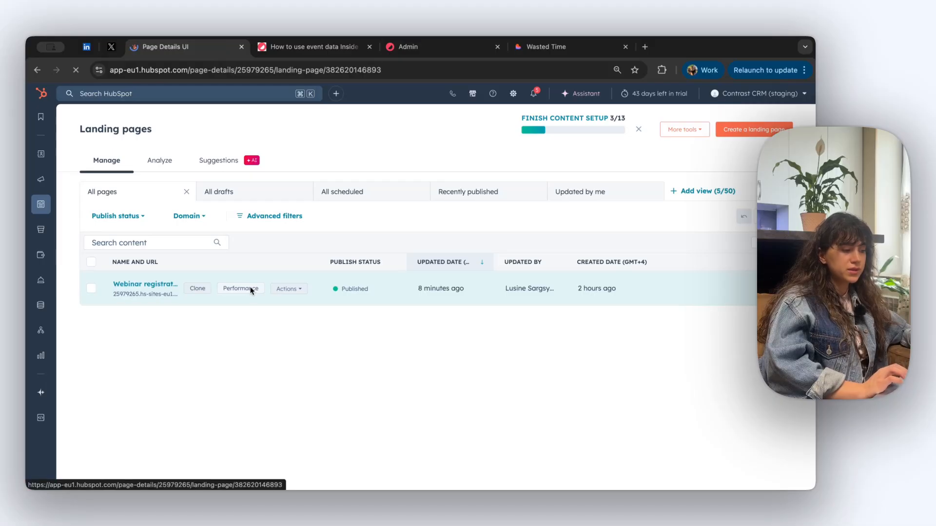